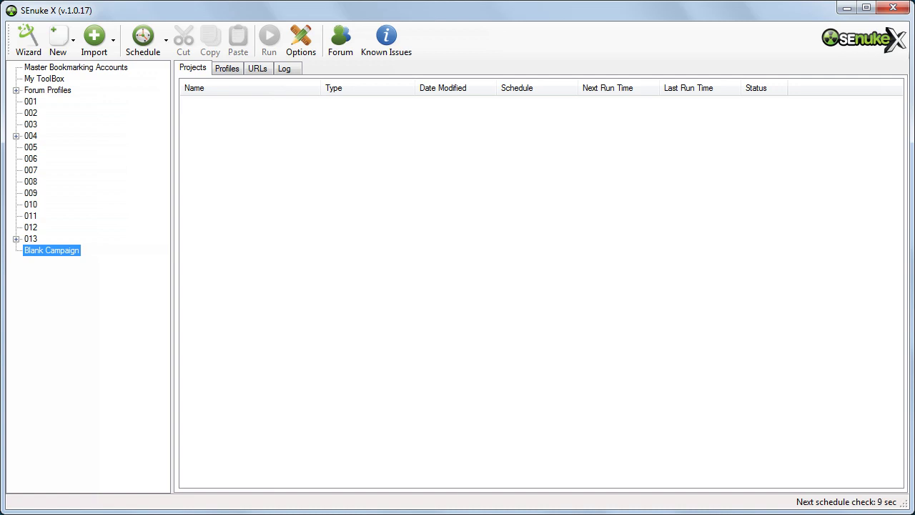
- Create a root campaign named 'digital cameras'
left_click(57, 39)
left_click(61, 68)
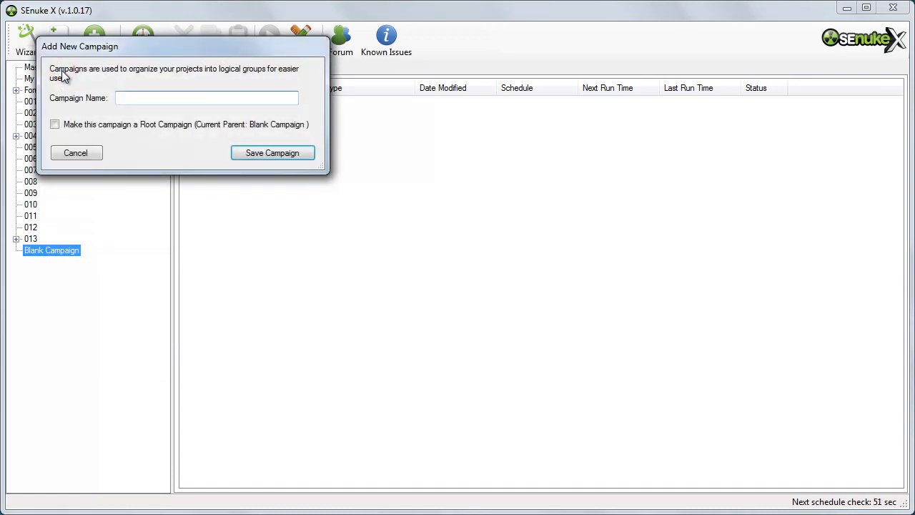
type("digital cameras")
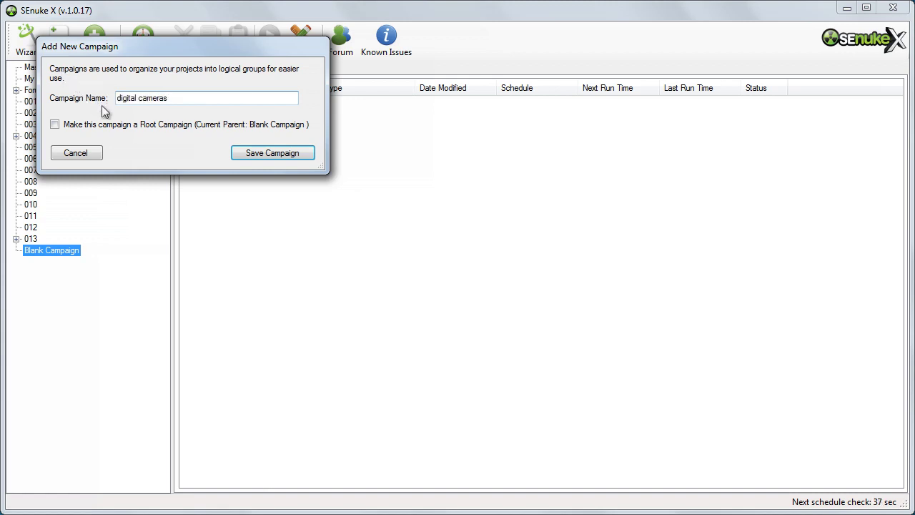
left_click(56, 127)
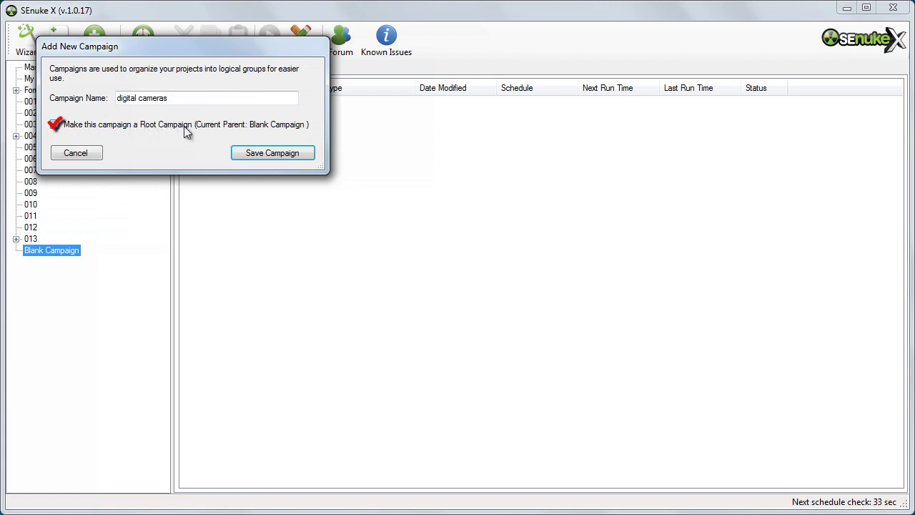
left_click(298, 163)
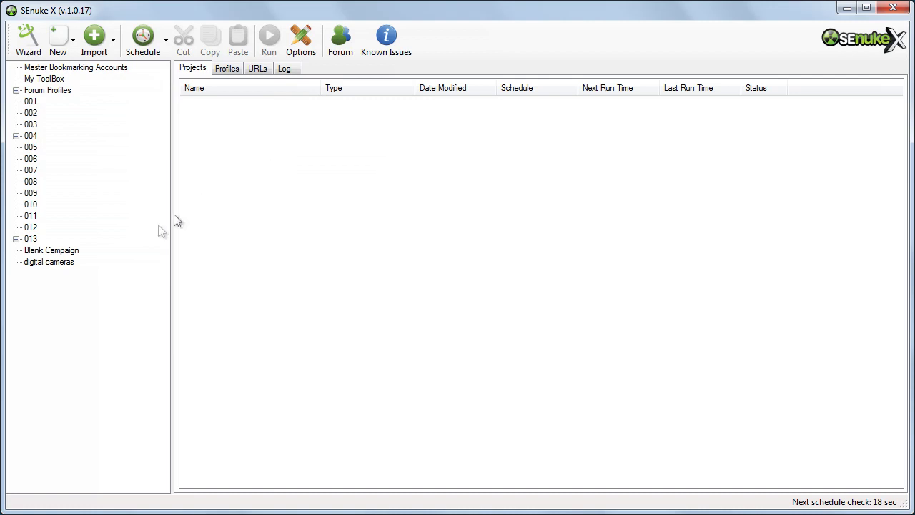
- Add a Niche Research project to the campaign and open New Niche Research Project 24
left_click(51, 262)
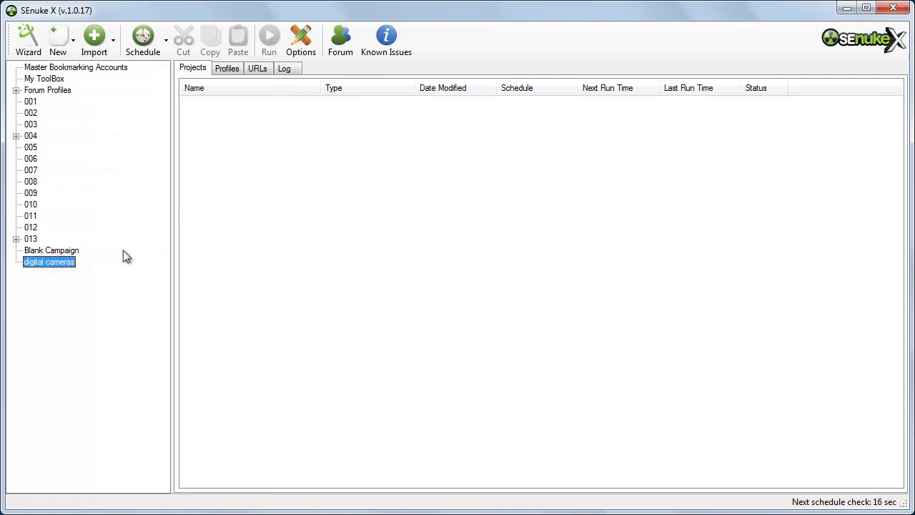
left_click(58, 38)
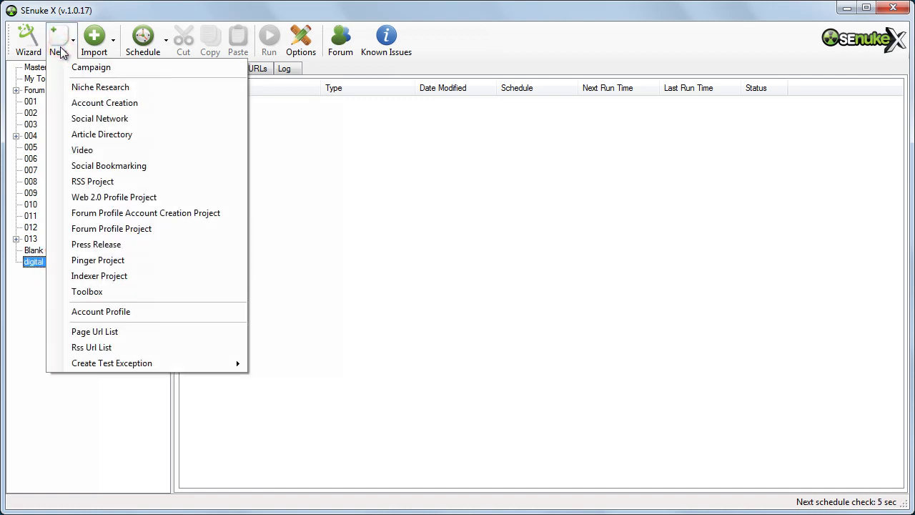
left_click(69, 88)
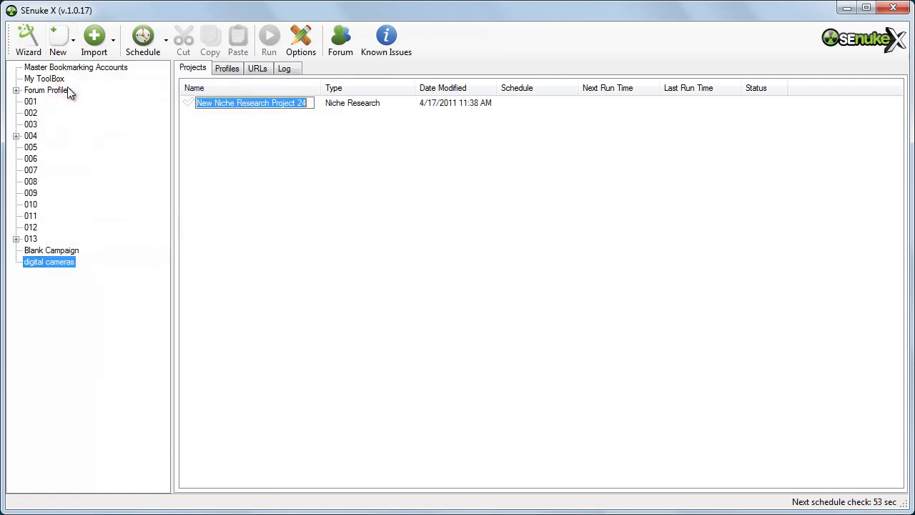
left_click(210, 120)
double_click(205, 104)
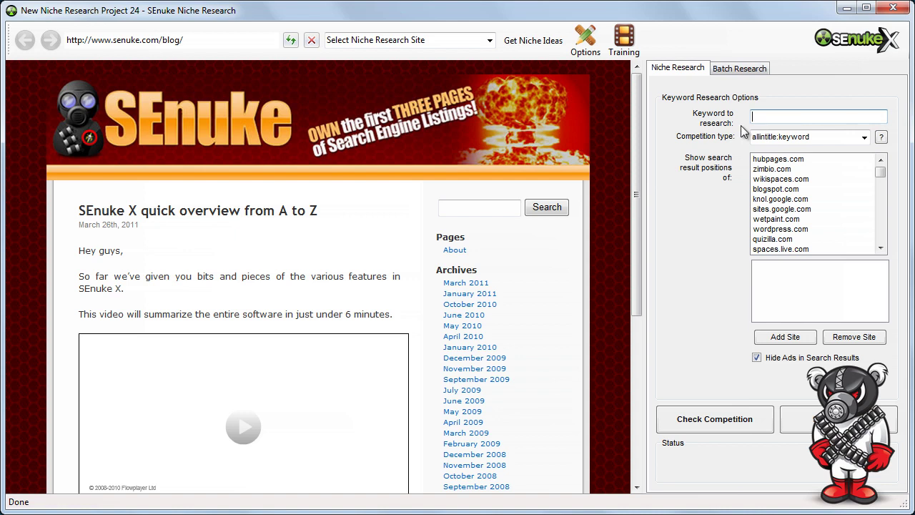
- Enter 'digital cameras' as the keyword and request Google Keywords ideas, skipping the captcha
type("digital cameras")
left_click(801, 422)
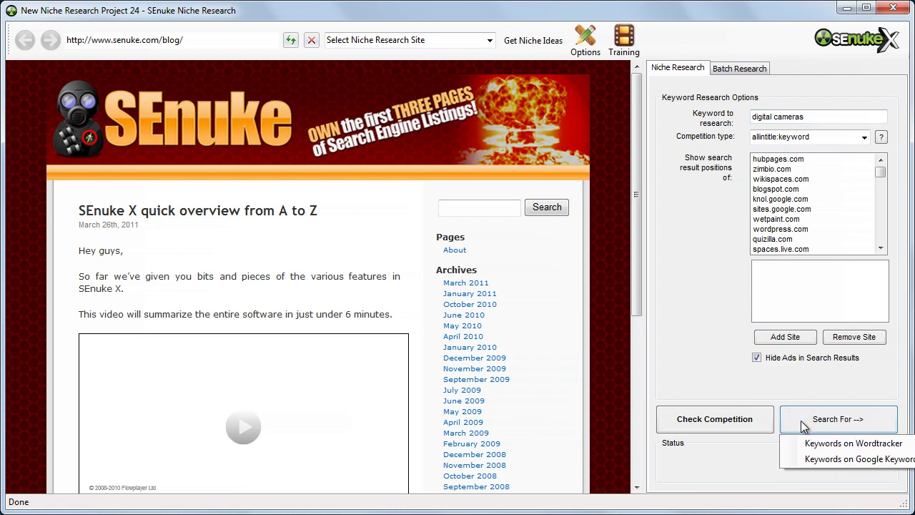
left_click(796, 459)
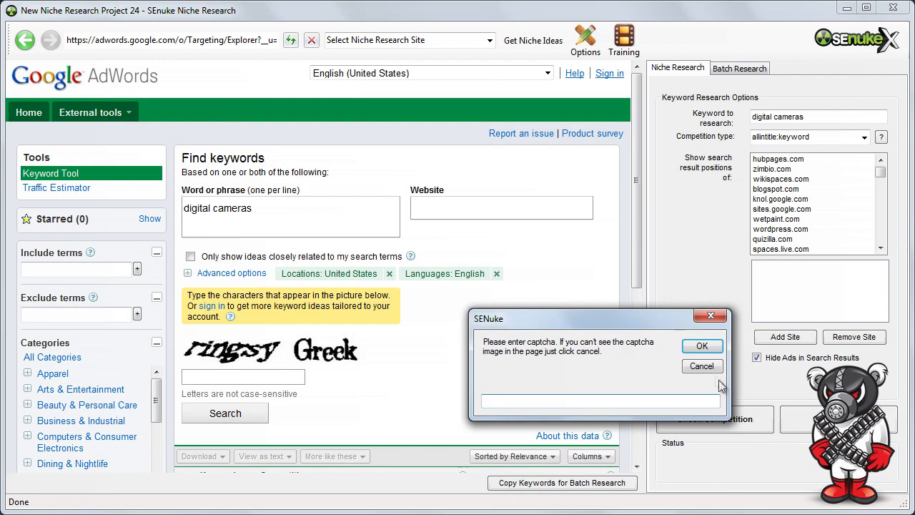
left_click(702, 365)
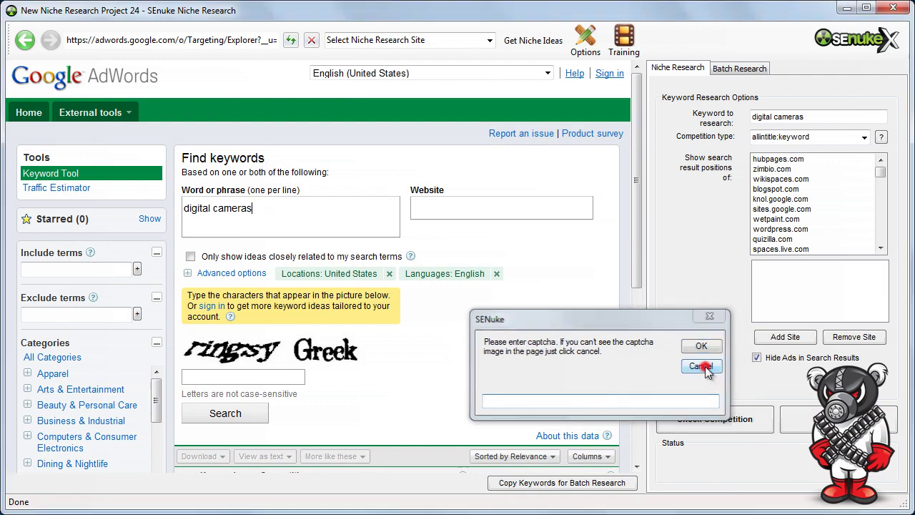
- Sign in to Google AdWords with the account's login details
left_click(610, 74)
type("[blurred]")
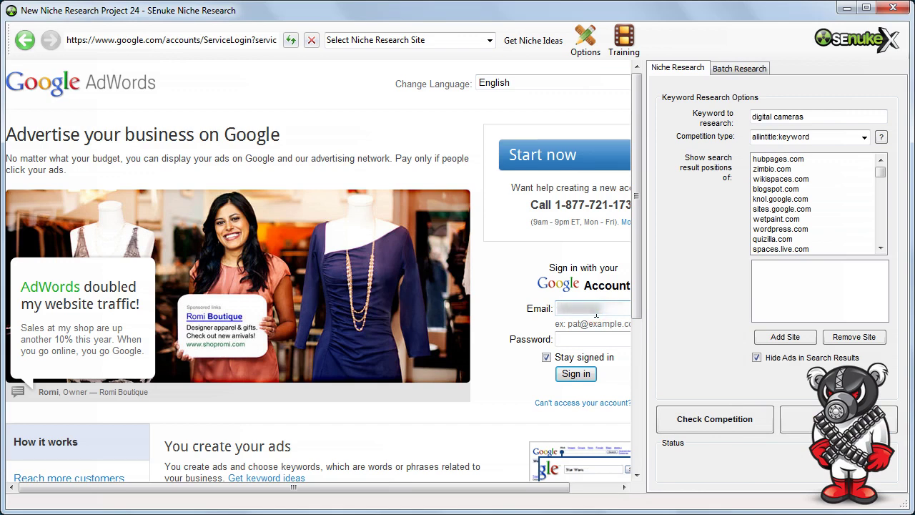
key("Tab")
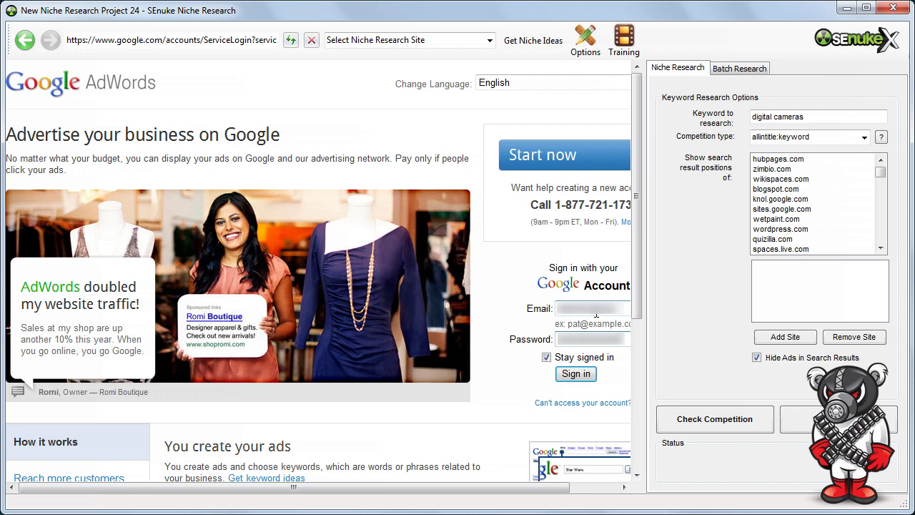
key("Tab")
key("Return")
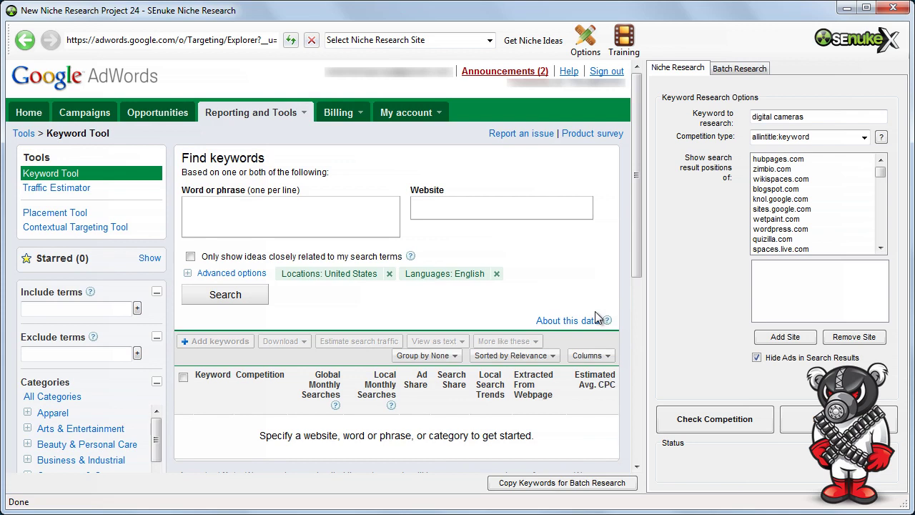
- Fetch Google keyword ideas for 'digital cameras' and sort them by Global Monthly Searches
left_click(796, 422)
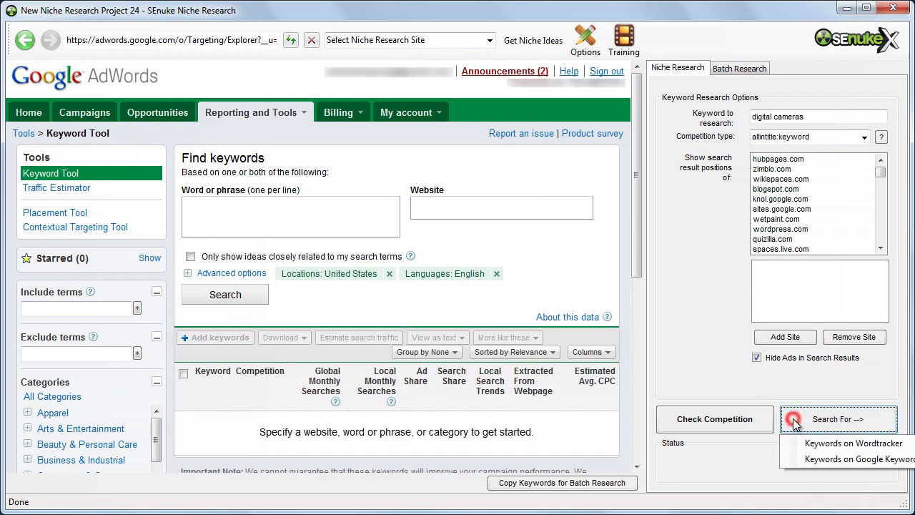
left_click(799, 461)
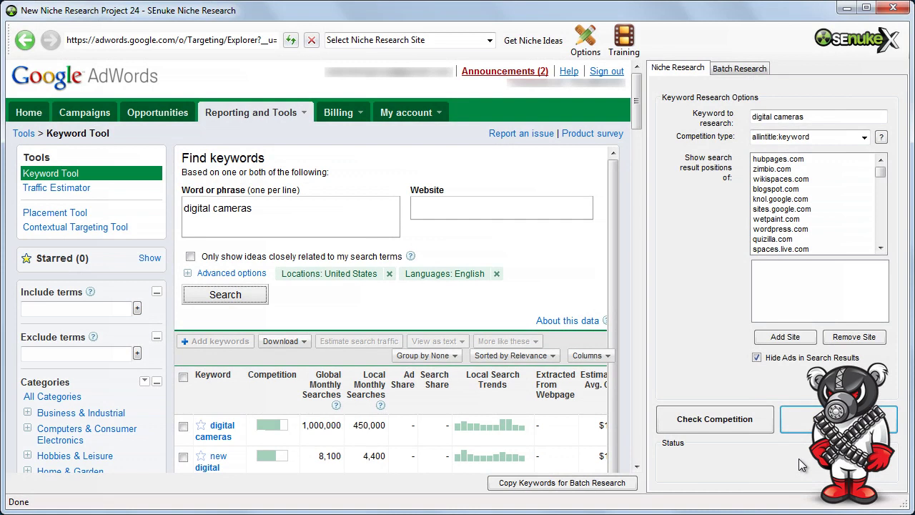
left_click(320, 392)
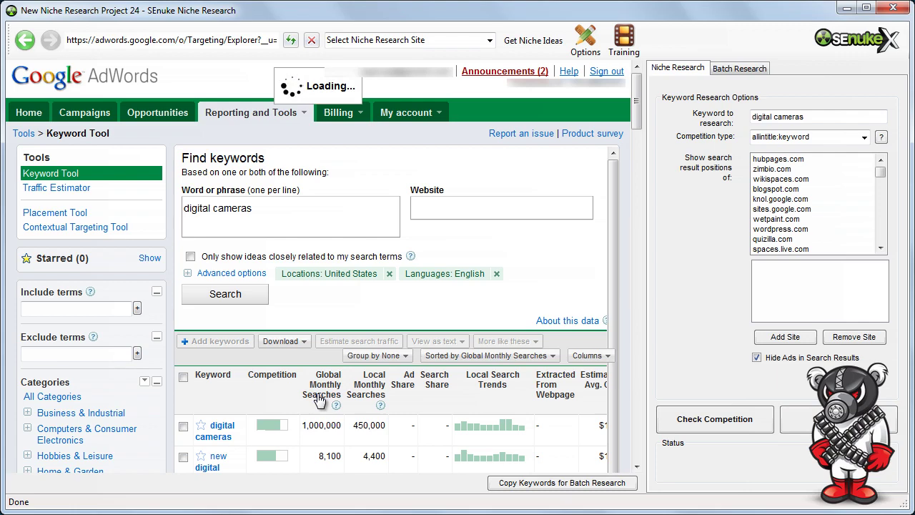
scroll(320, 401, "down", 5)
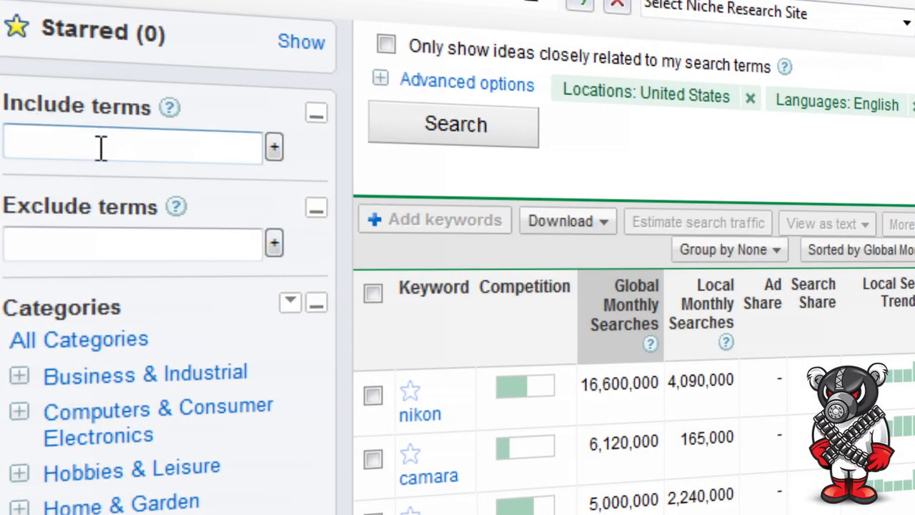
- Add 'digital cameras' and 'digital camera' as Include terms filters
left_click(94, 147)
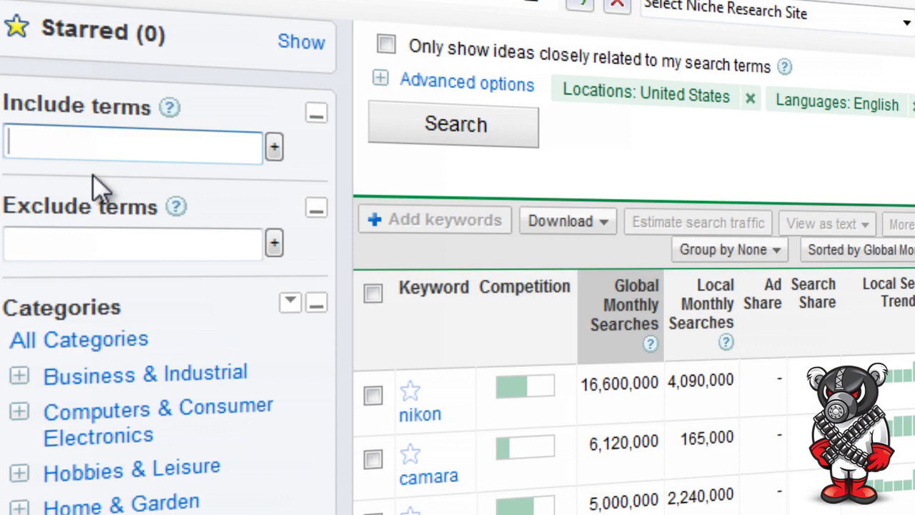
type("digital cameras")
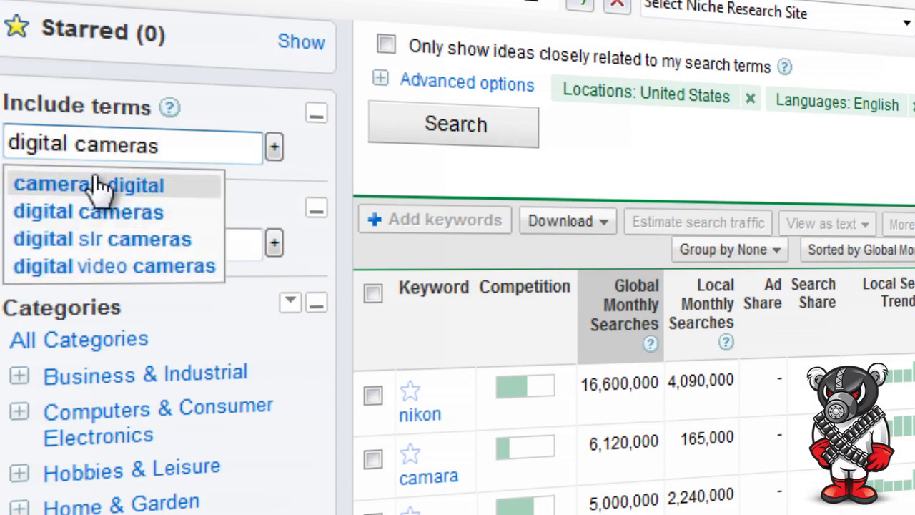
left_click(273, 146)
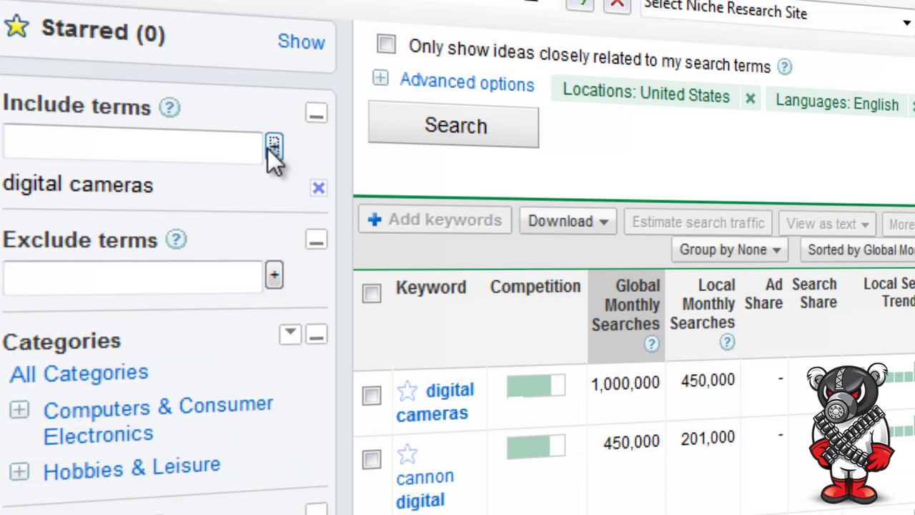
left_click(231, 143)
type("digital cameras")
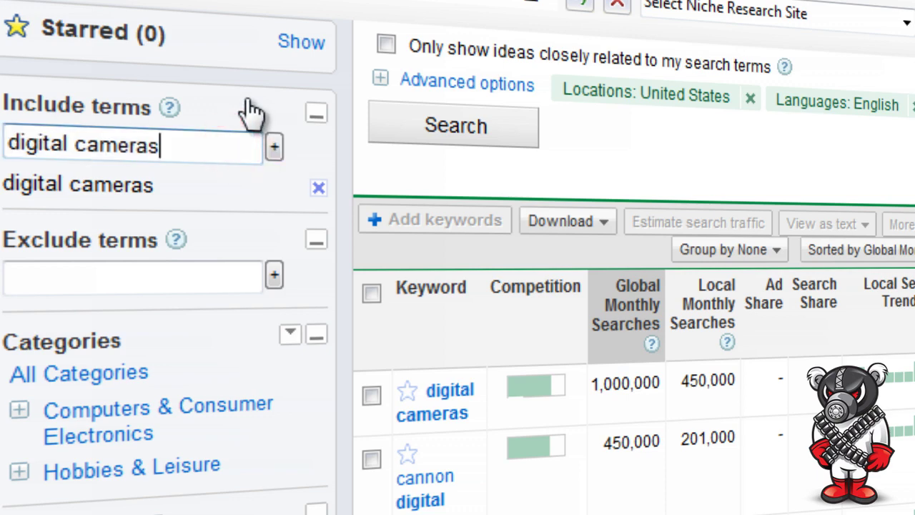
key("BackSpace")
left_click(274, 146)
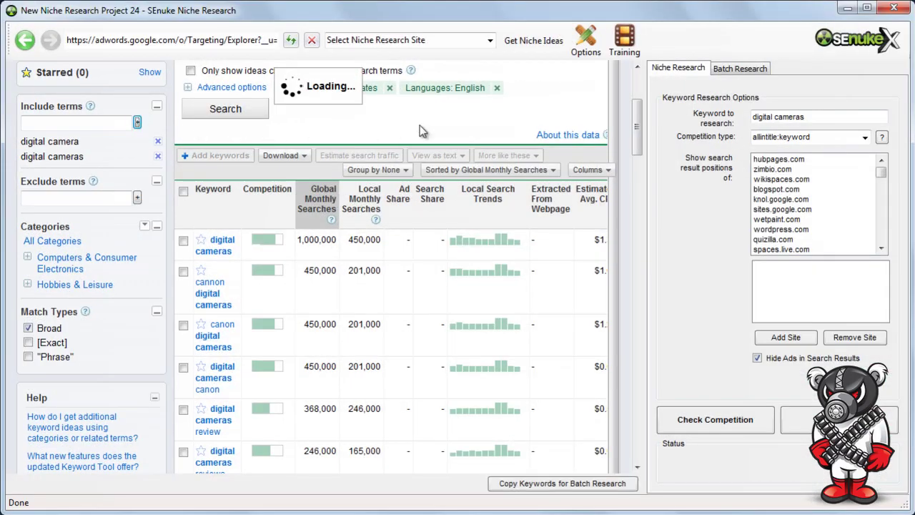
- Show 100 keyword rows per page, return to the table top and select all keywords
left_click(638, 109)
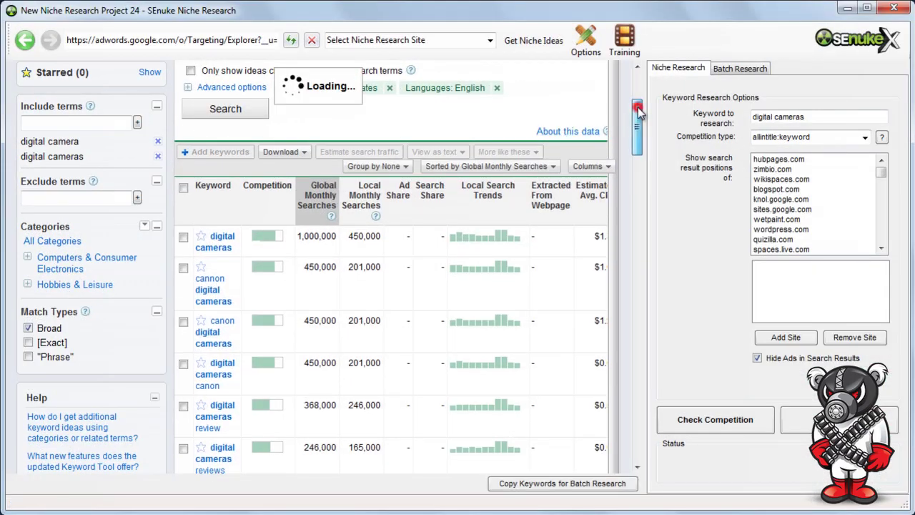
left_click_drag(638, 109, 638, 435)
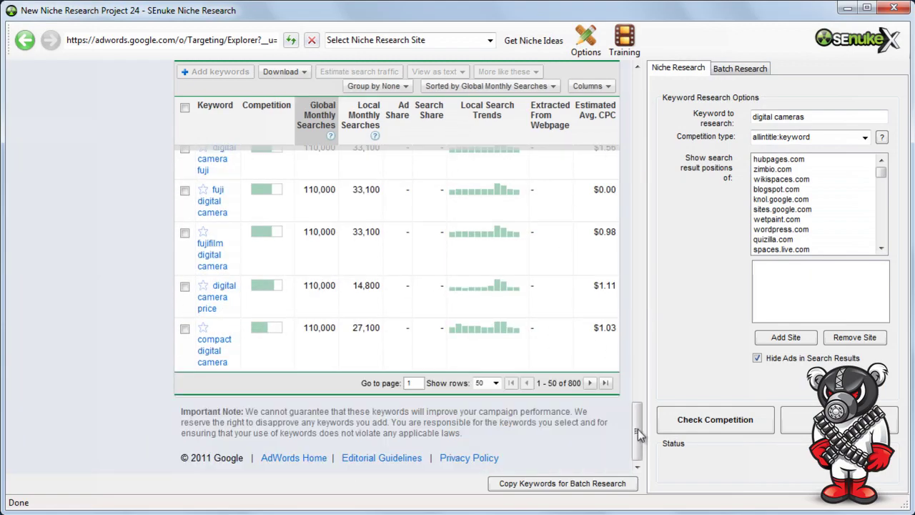
left_click(488, 384)
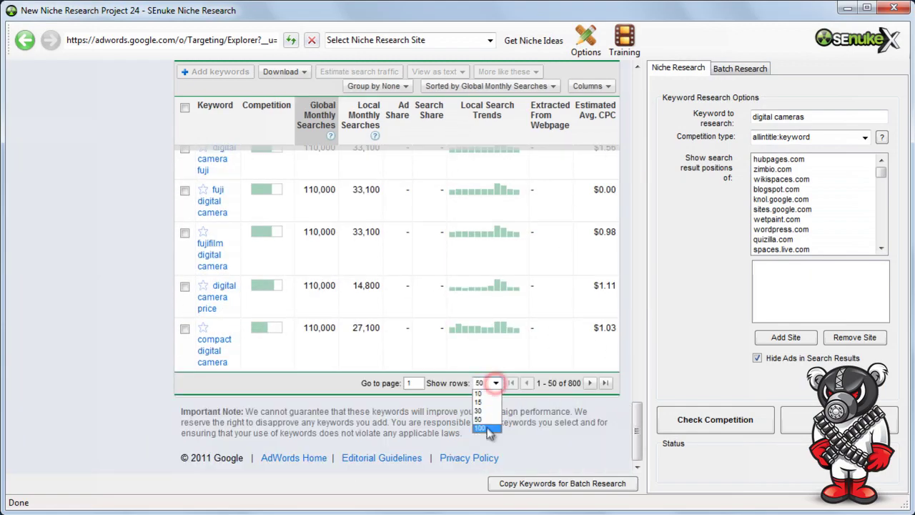
left_click(486, 429)
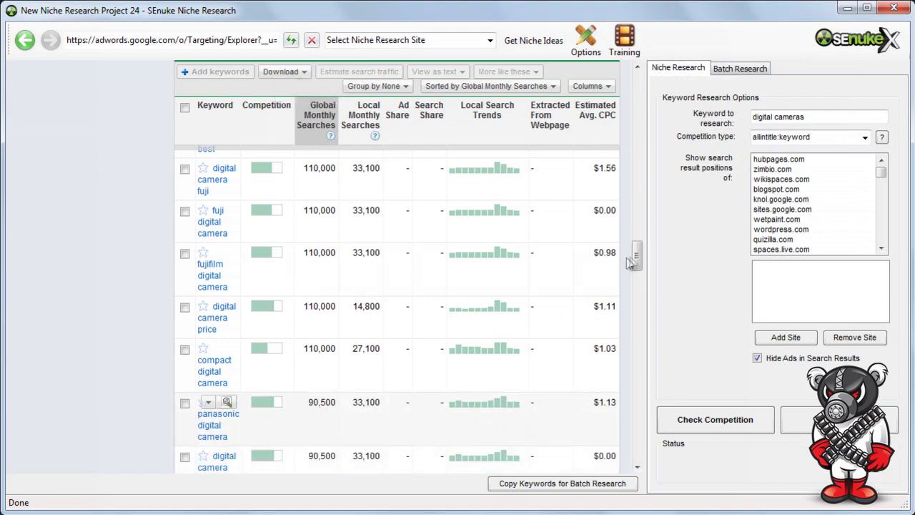
left_click_drag(638, 254, 643, 173)
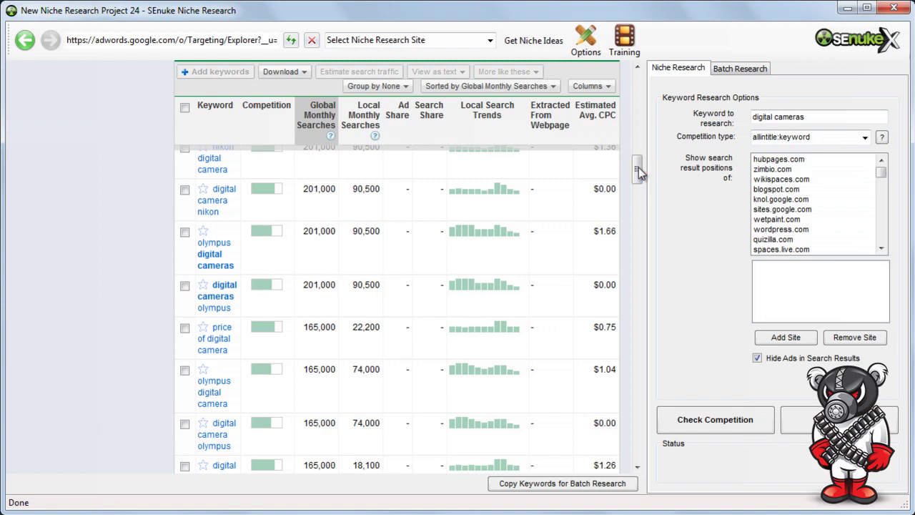
left_click_drag(640, 174, 646, 107)
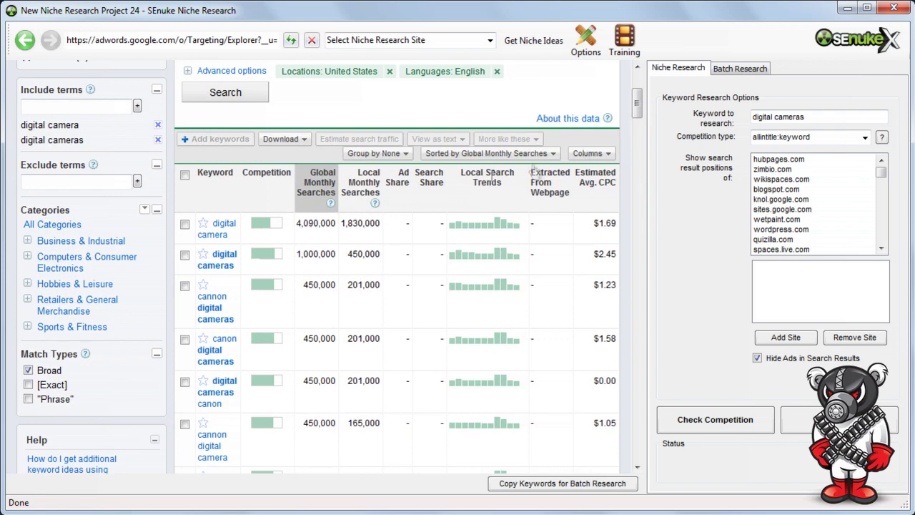
left_click(186, 175)
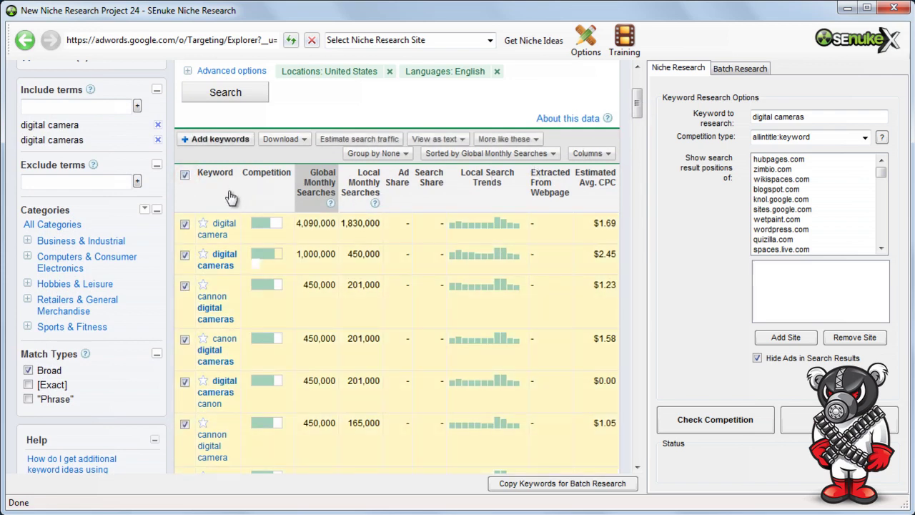
- Download the 100 selected keywords as CSV for Excel and open the file
left_click(280, 139)
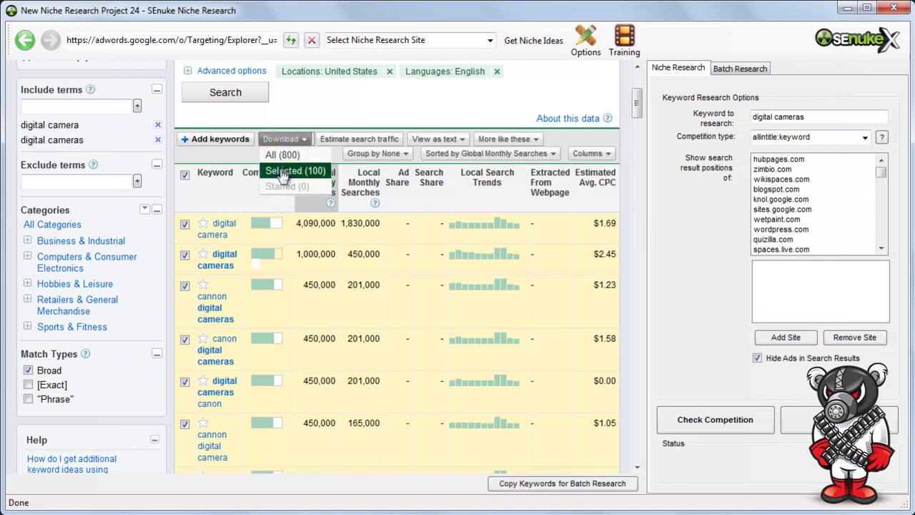
left_click(318, 172)
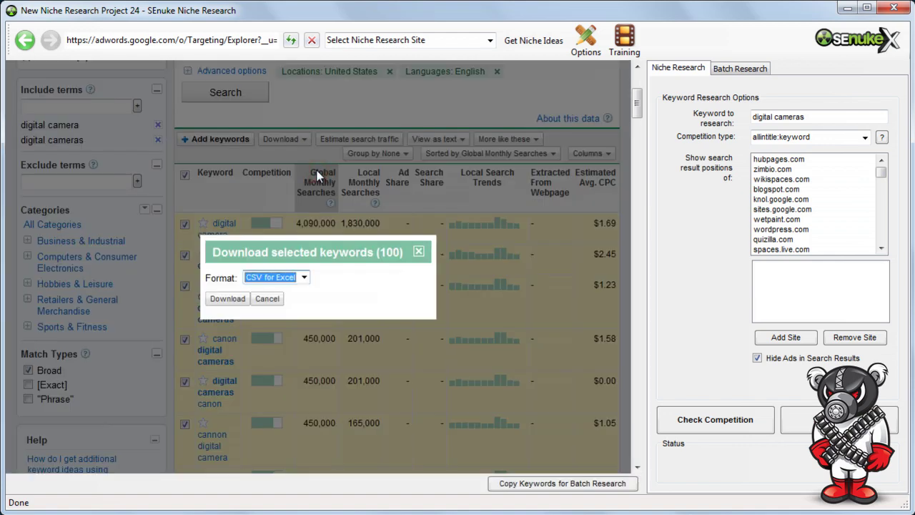
left_click(226, 300)
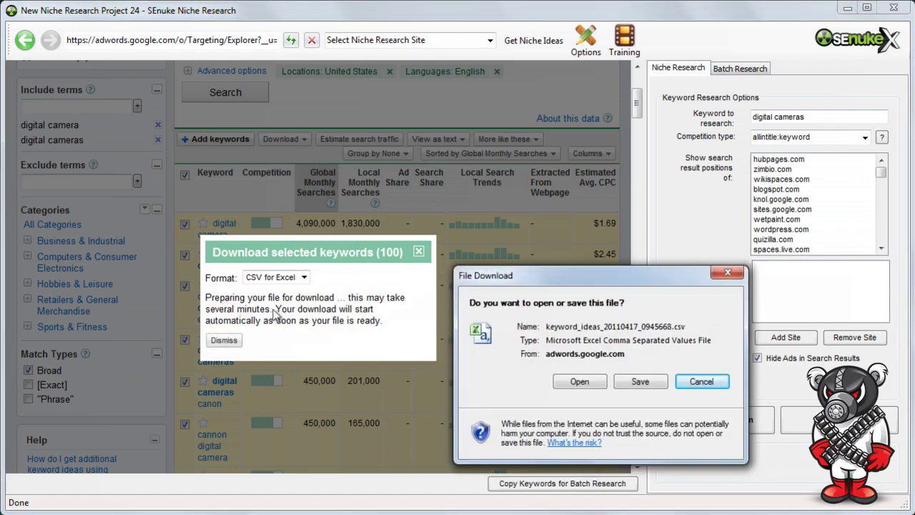
left_click(577, 382)
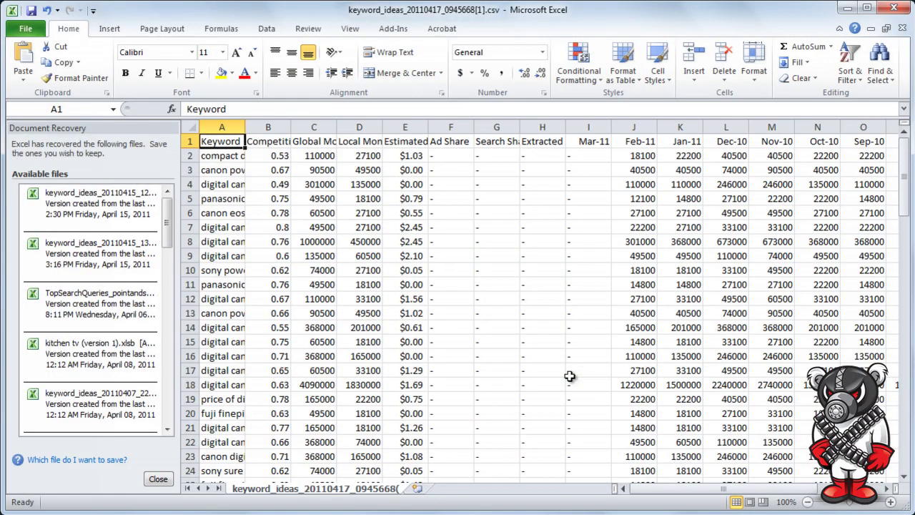
- Autofit the Keyword column, copy all 100 keywords from column A, and minimize Excel
left_click_drag(244, 127, 244, 127)
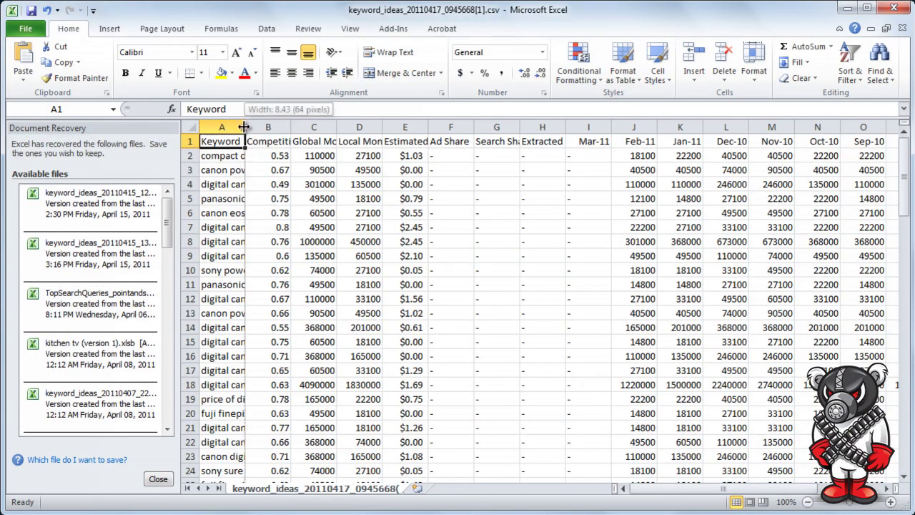
double_click(244, 127)
left_click(250, 155)
key("ctrl+shift+Down")
key("ctrl+c")
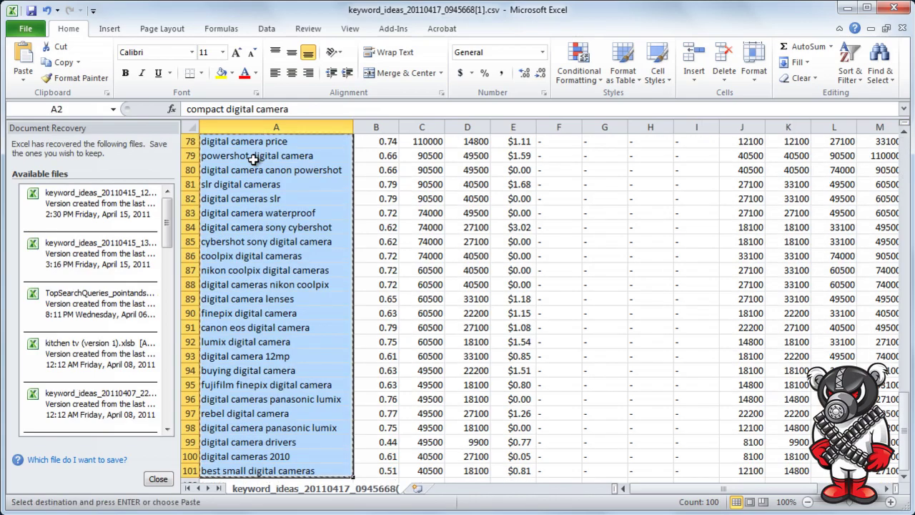
left_click(843, 10)
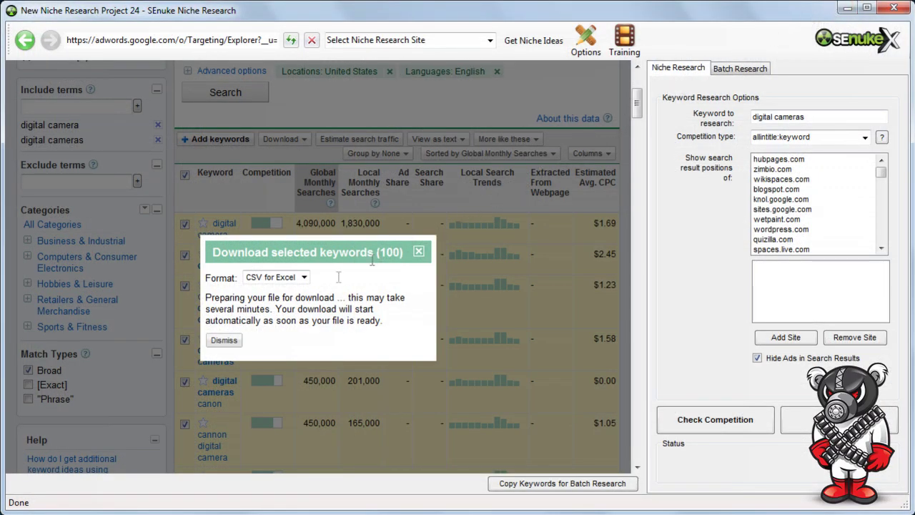
- Replace the 'digital cameras' search term with the pasted 100-keyword list
left_click(224, 340)
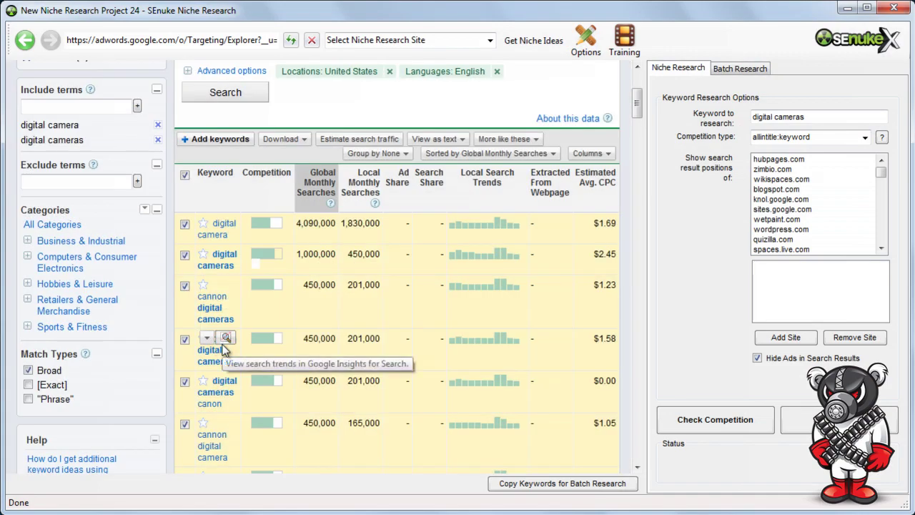
scroll(223, 350, "up", 3)
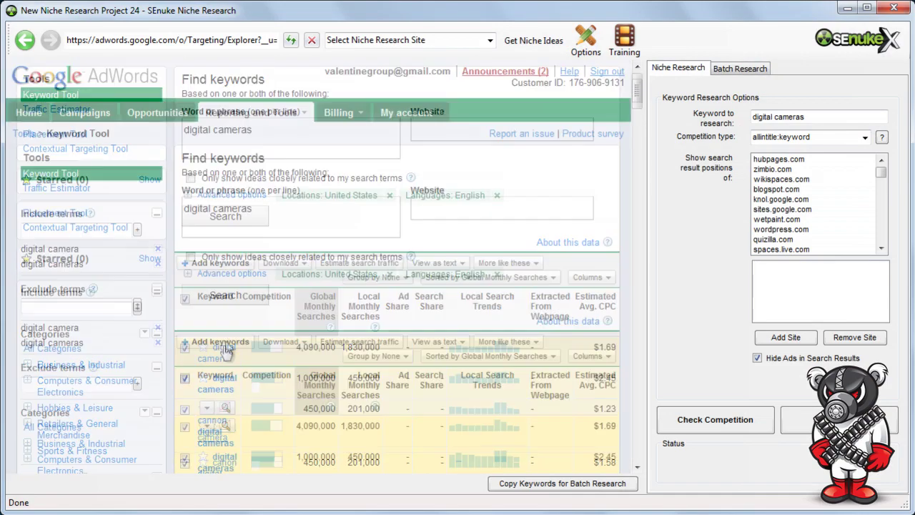
left_click(271, 211)
triple_click(271, 211)
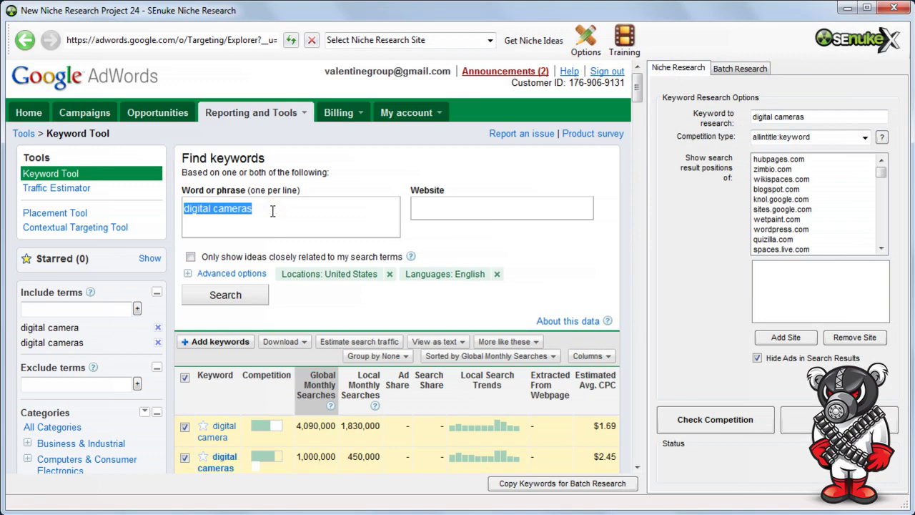
key("ctrl+v")
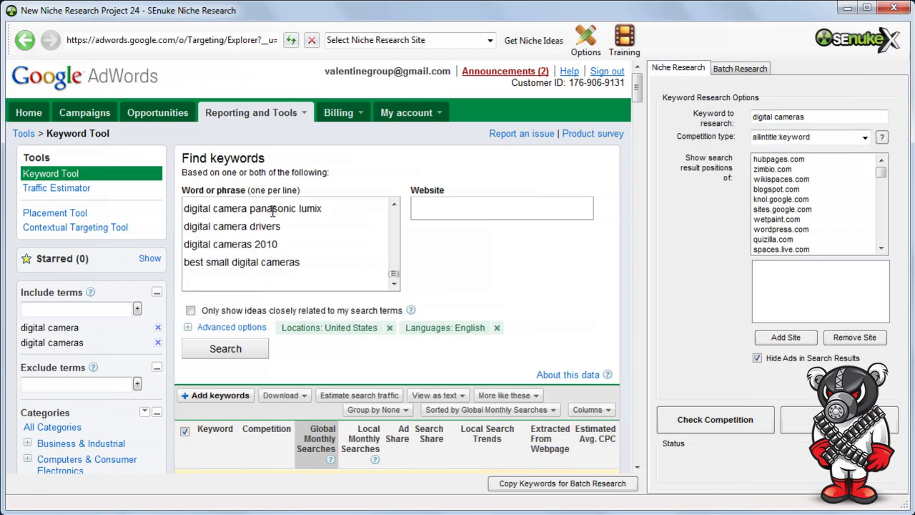
key("BackSpace")
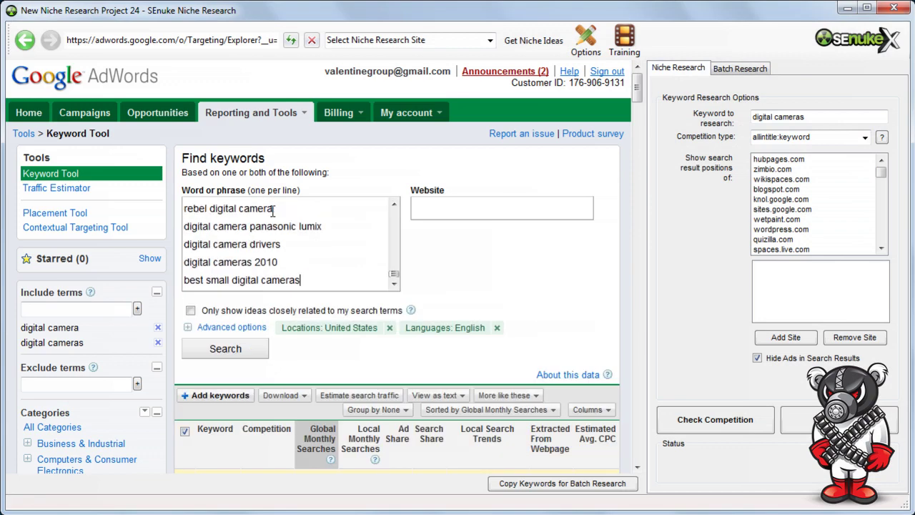
- Show only closely related ideas using Exact match instead of Broad, and rerun the search
left_click(190, 313)
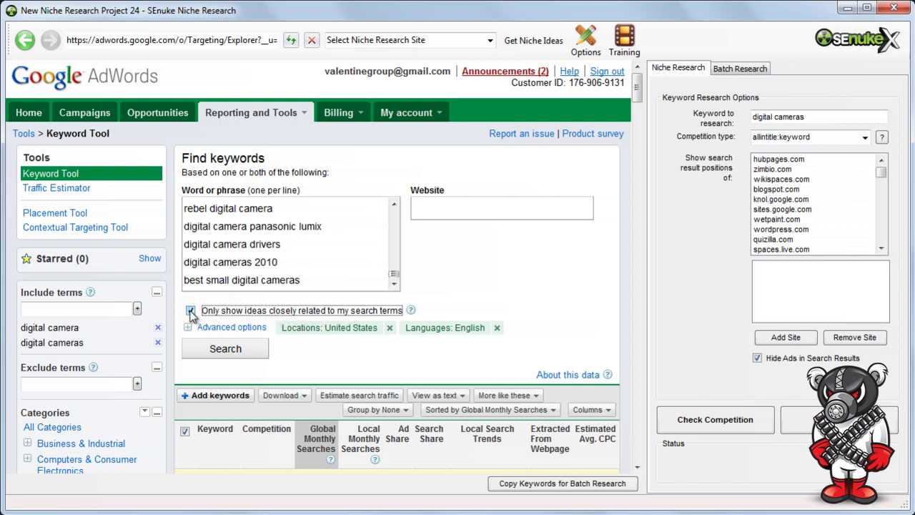
scroll(191, 315, "down", 4)
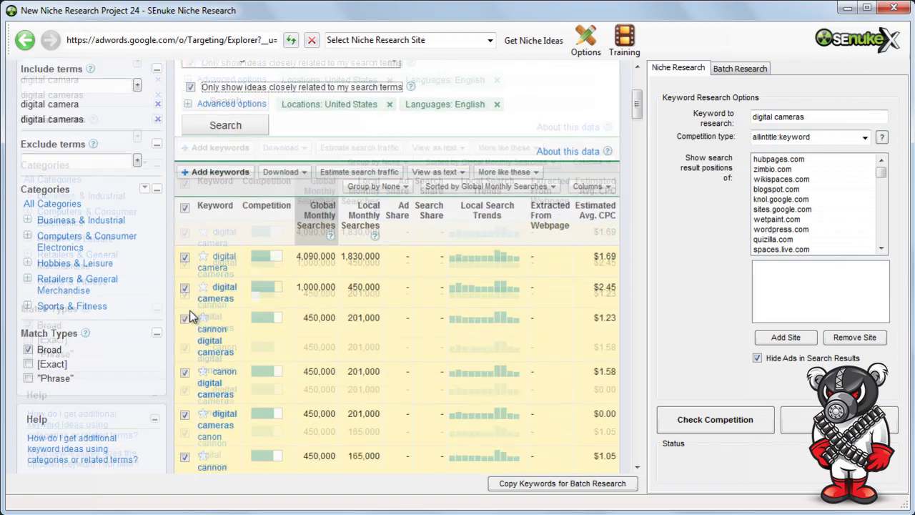
left_click(28, 340)
left_click(28, 325)
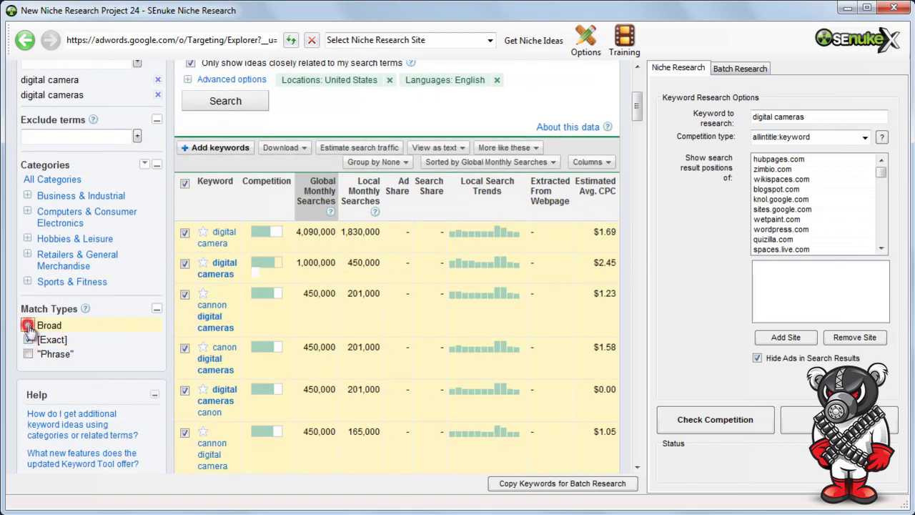
left_click(225, 101)
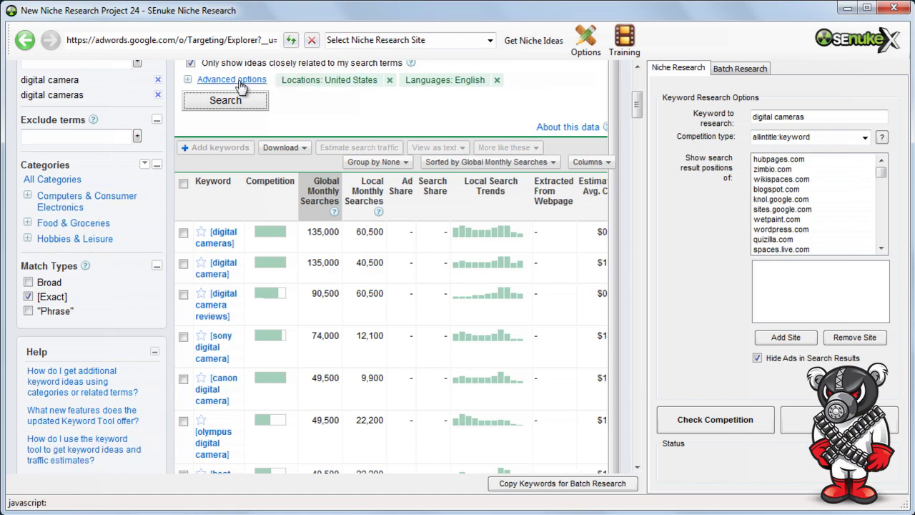
- Filter ideas to Low competition and at least 500 local monthly searches, then rerun the search
left_click(231, 79)
left_click(436, 307)
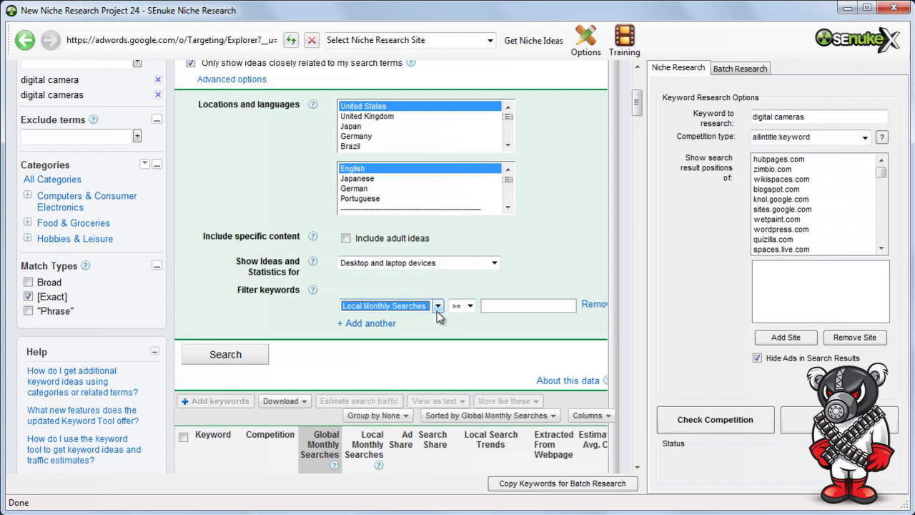
left_click(495, 308)
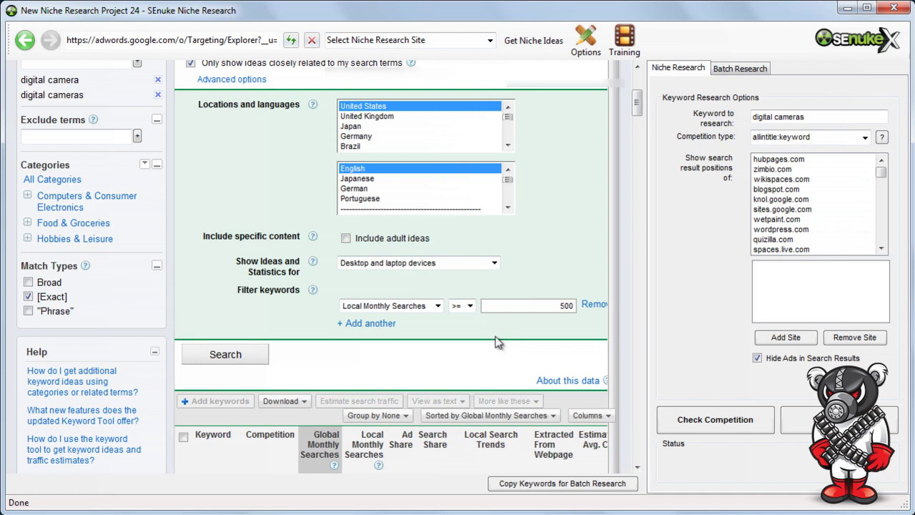
left_click(385, 324)
left_click(427, 324)
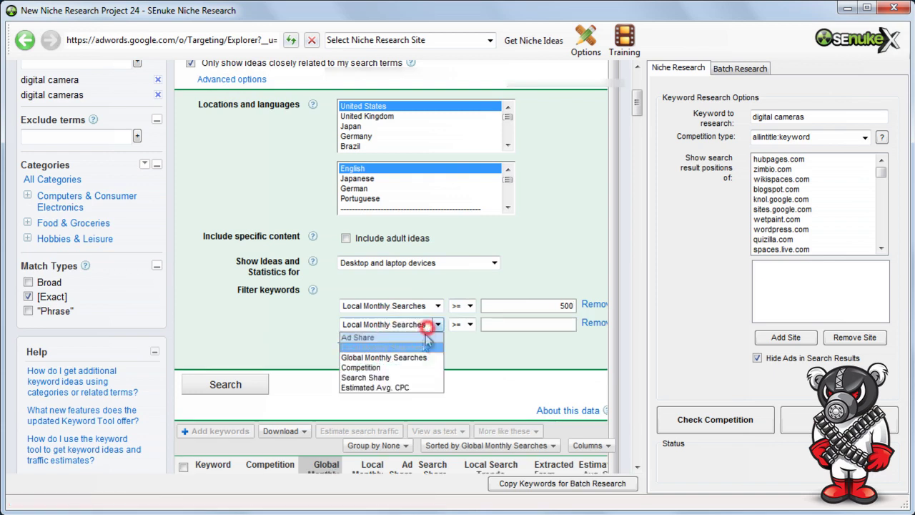
left_click(418, 367)
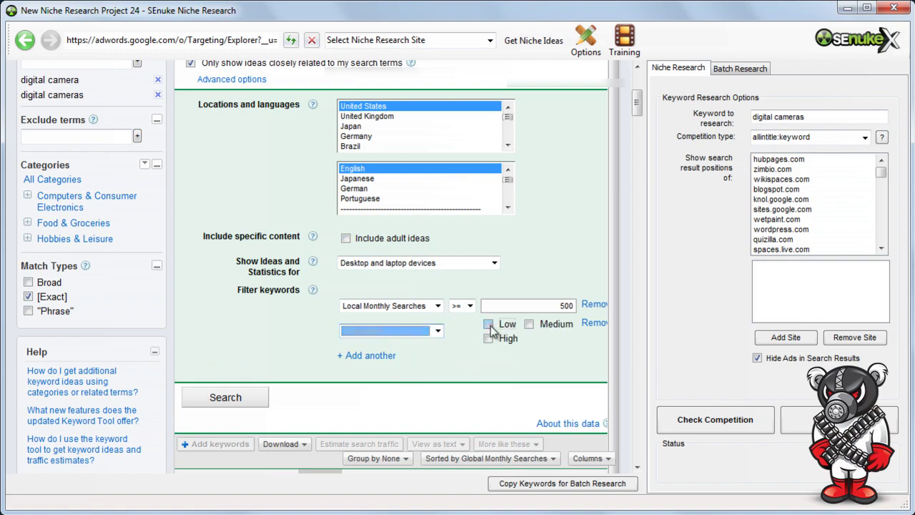
left_click(488, 324)
left_click(251, 397)
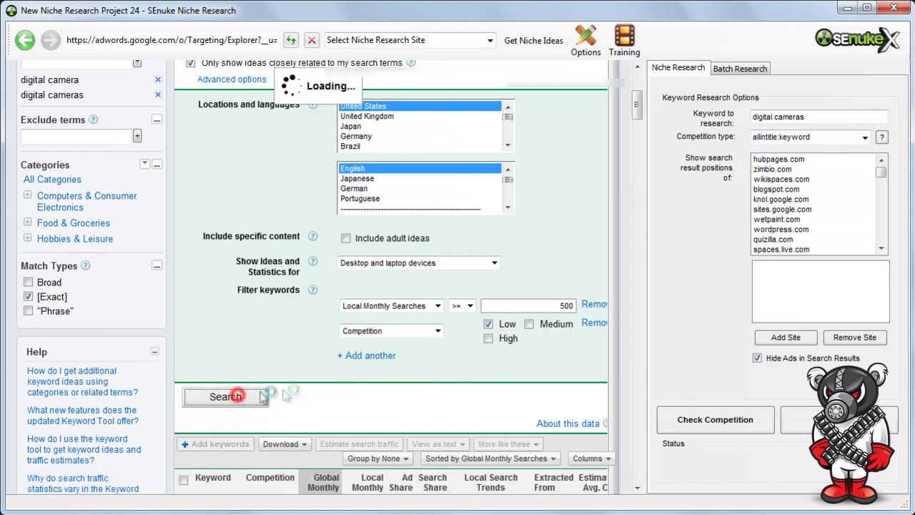
- Sort the filtered results by Global Monthly Searches
scroll(334, 376, "down", 5)
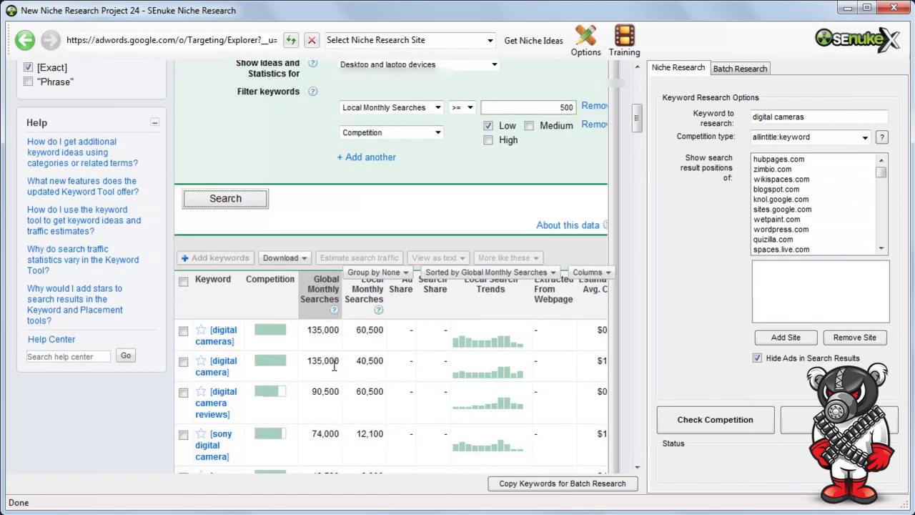
scroll(334, 372, "down", 3)
left_click(318, 106)
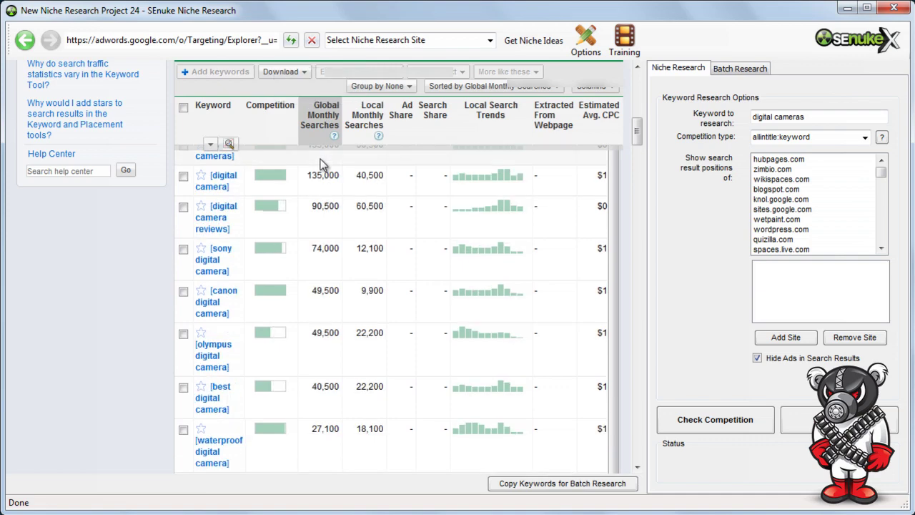
scroll(329, 171, "up", 2)
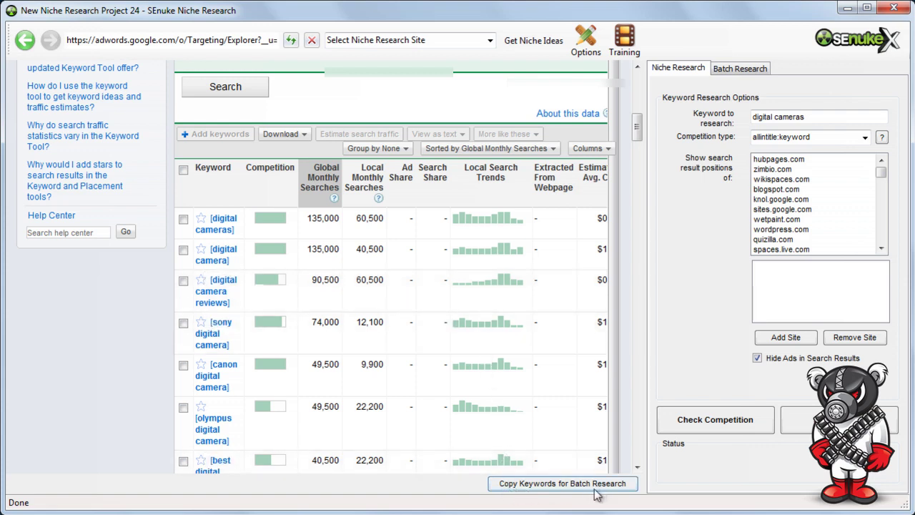
- Send keywords to batch research, find their competition, enlarge the grid and sort by fewest Google results
left_click(624, 487)
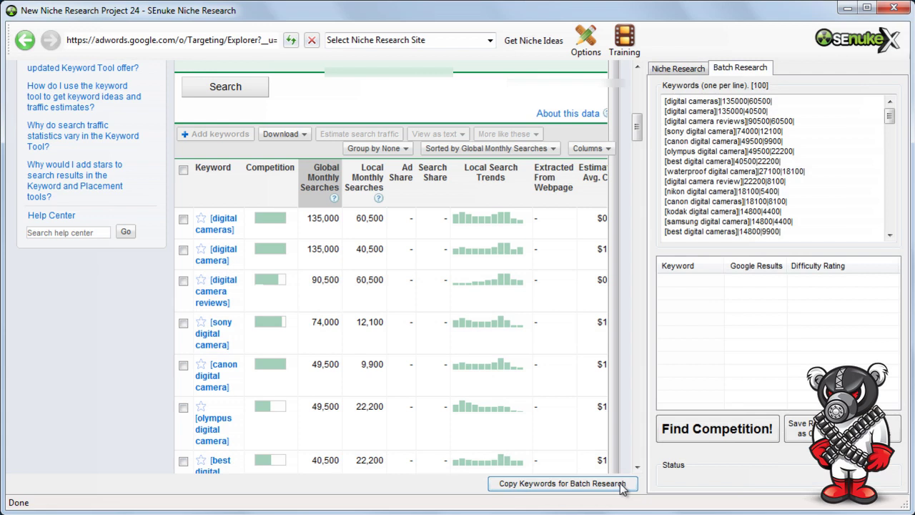
left_click(673, 429)
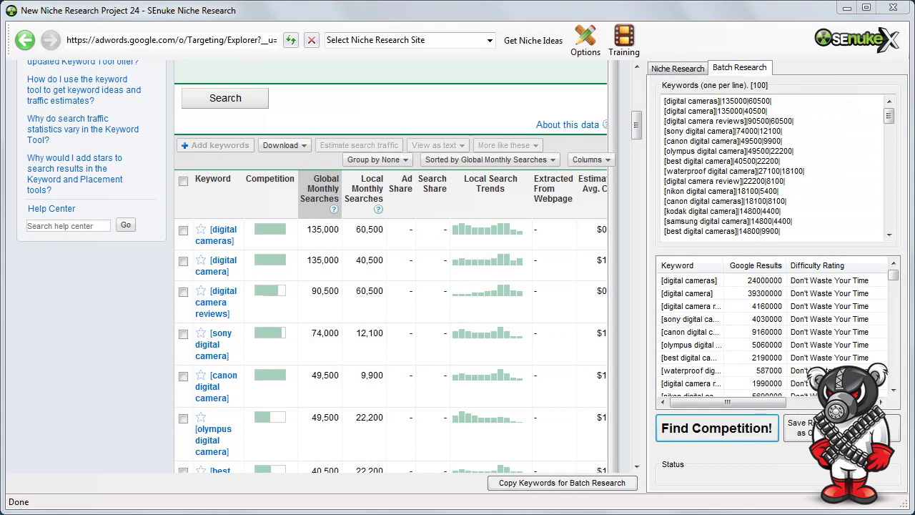
left_click_drag(645, 408, 450, 404)
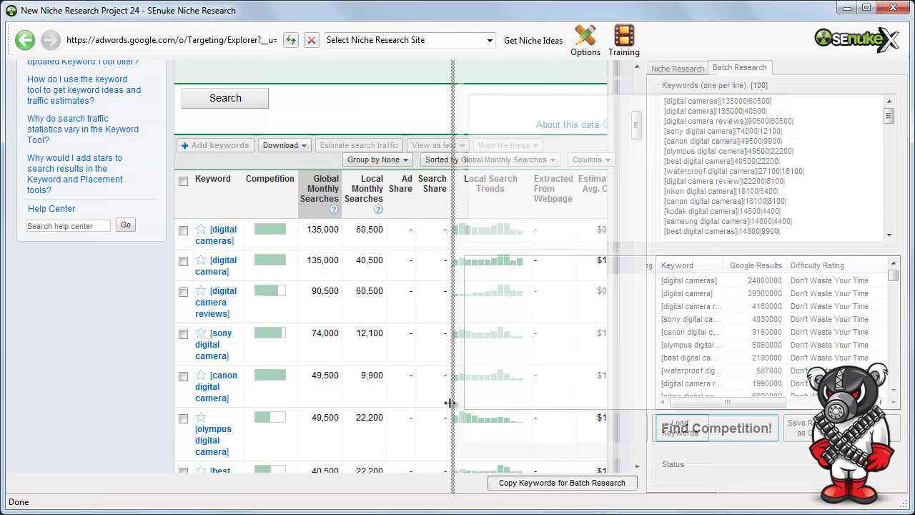
left_click_drag(562, 250, 564, 156)
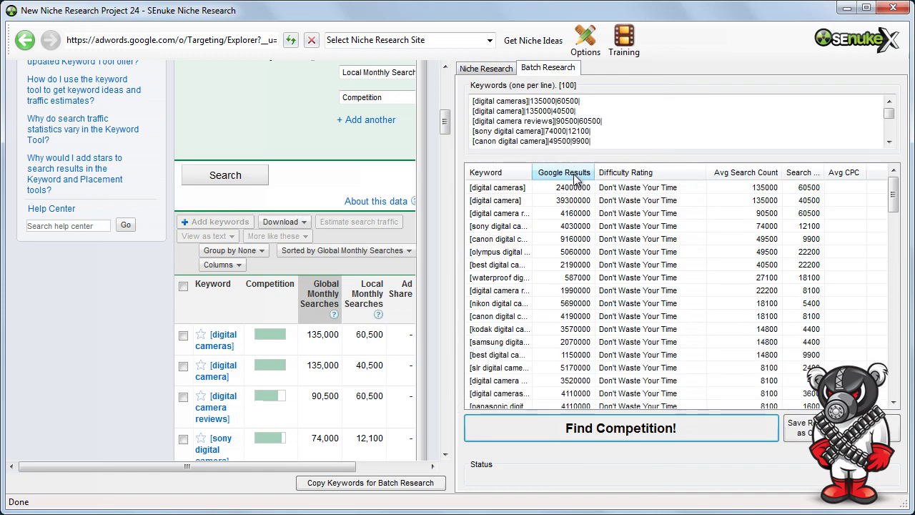
left_click(575, 173)
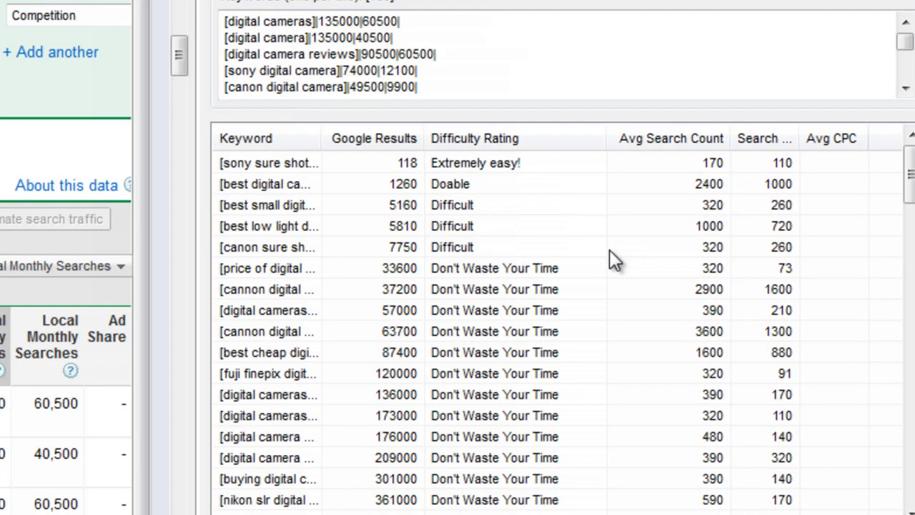
- Copy the top two keywords, rated Extremely easy and Doable, to the clipboard and dismiss the notice
left_click(558, 161)
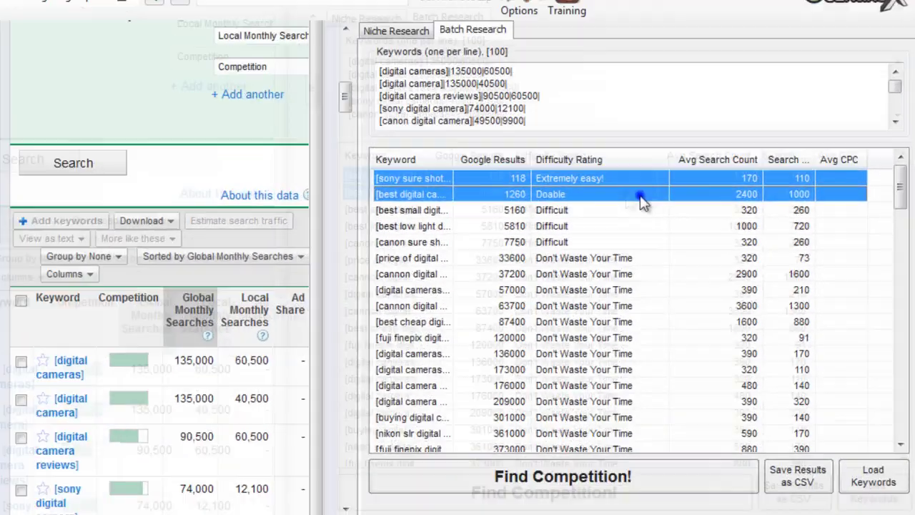
key("ctrl+c")
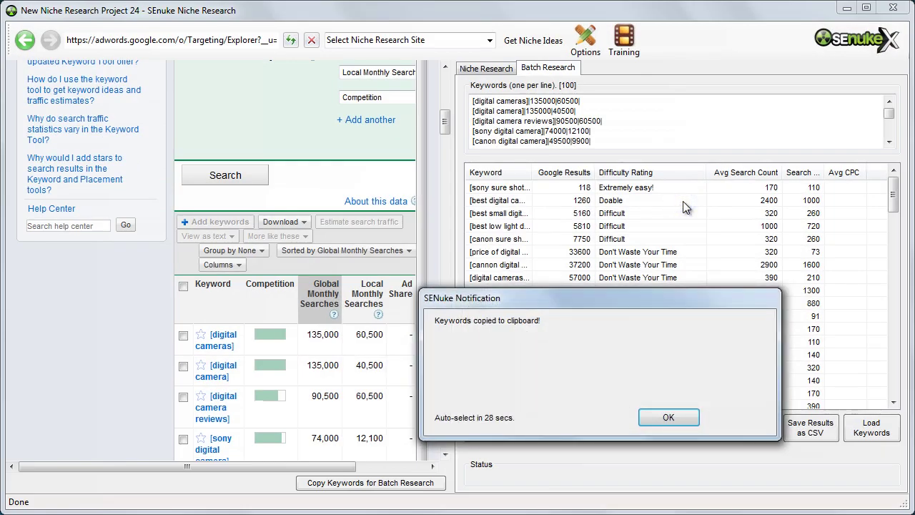
left_click(668, 415)
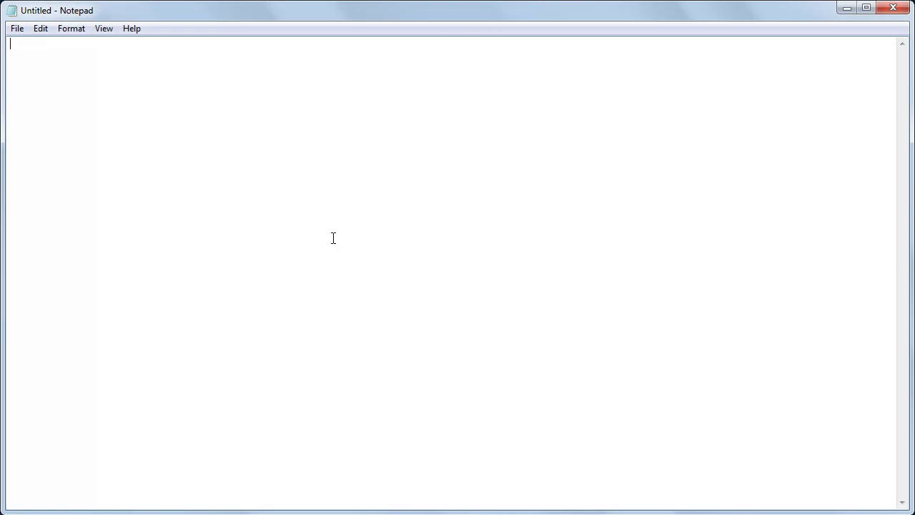
- Paste the keywords into Notepad and Replace All of the ListViewItem prefix with nothing
key("ctrl+v")
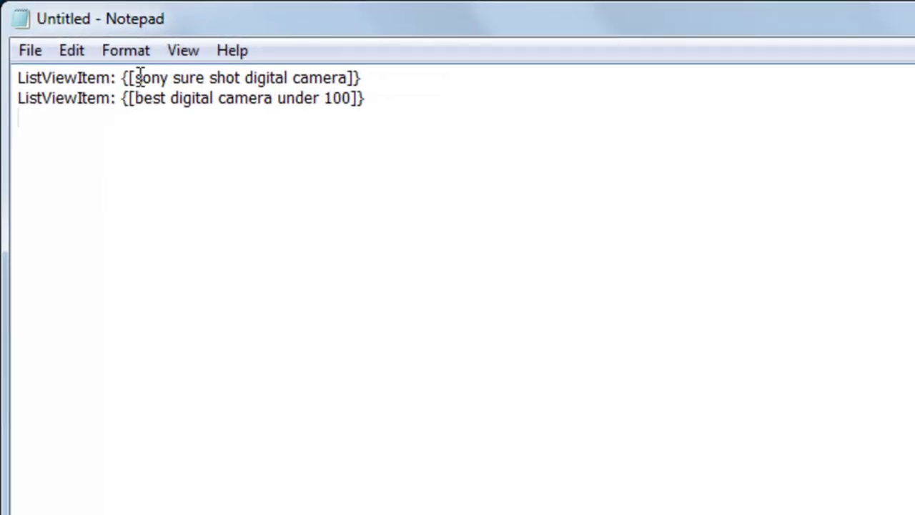
left_click_drag(135, 77, 20, 63)
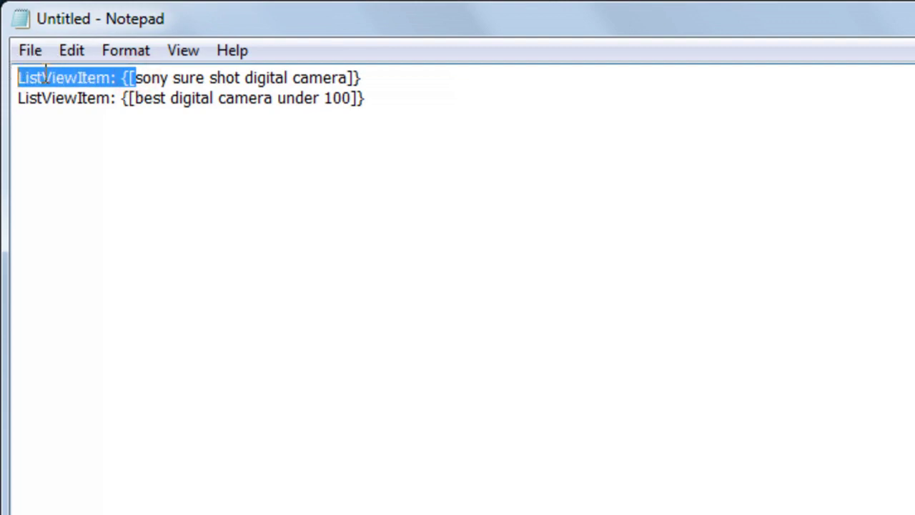
right_click(44, 73)
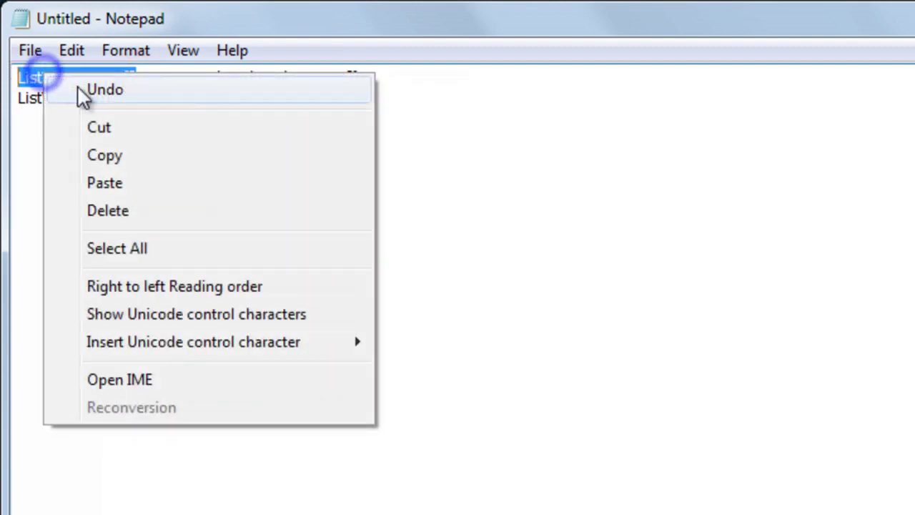
left_click(114, 153)
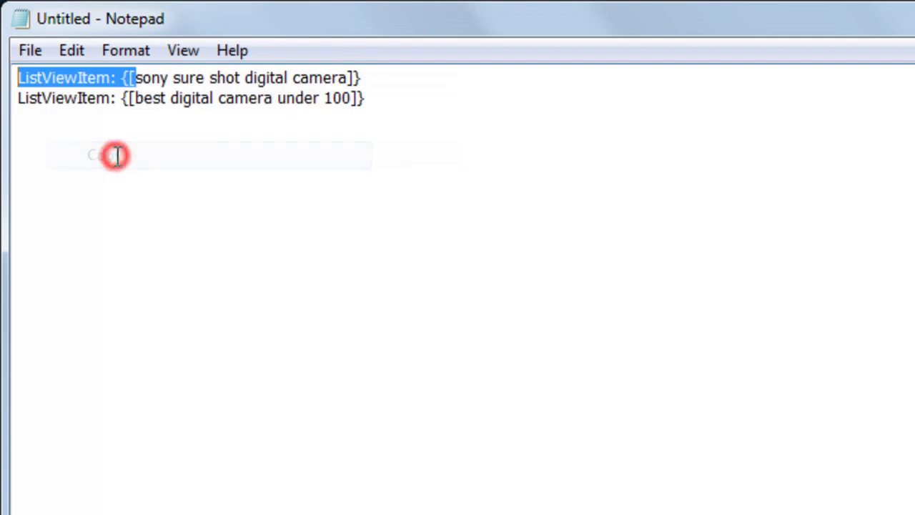
left_click(70, 56)
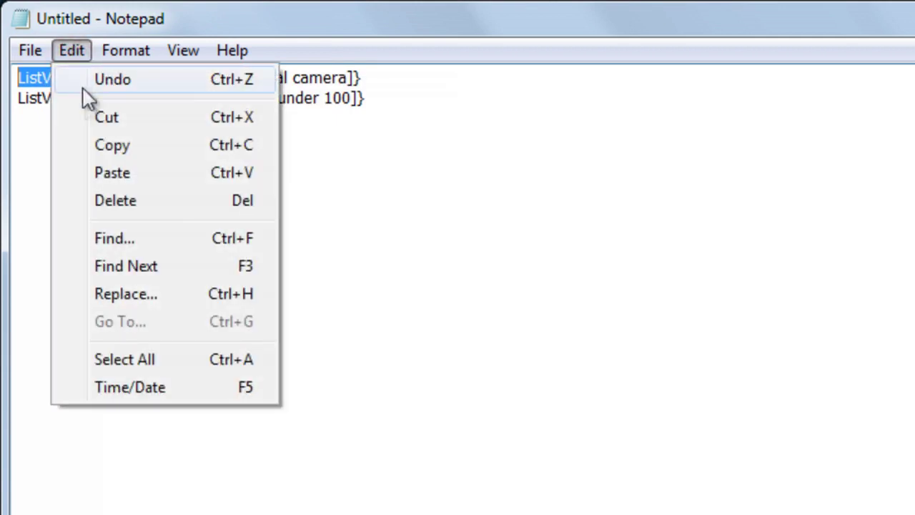
left_click(100, 293)
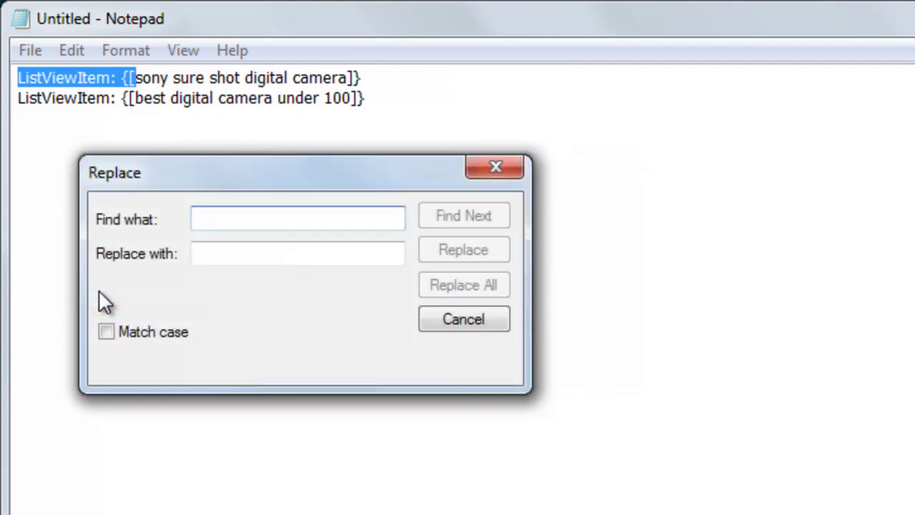
key("ctrl+v")
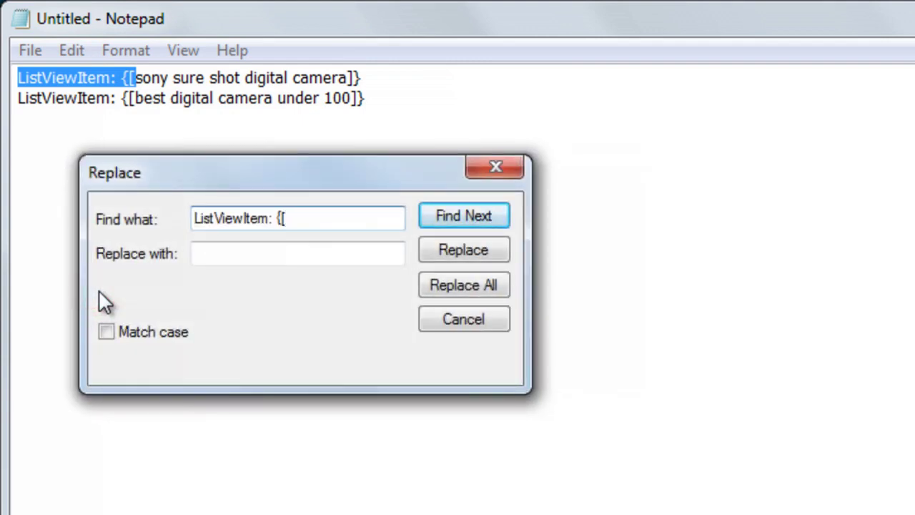
left_click(236, 253)
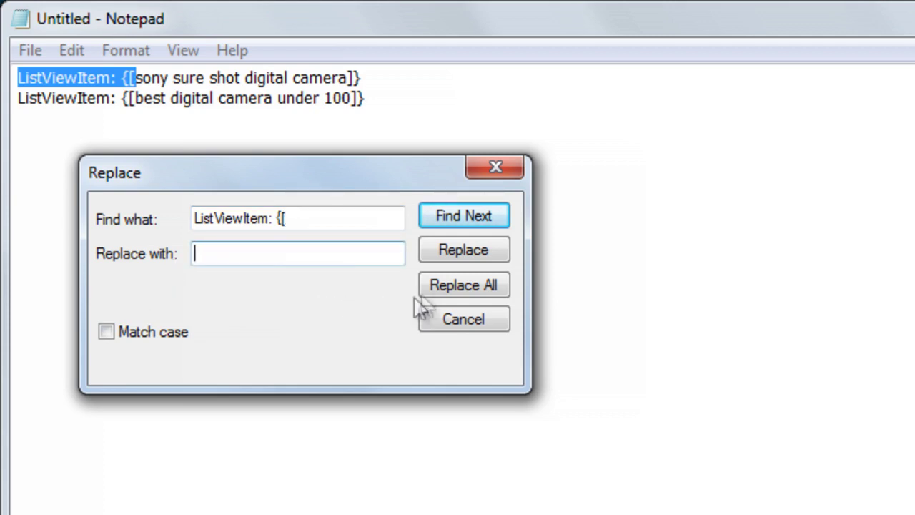
left_click(448, 283)
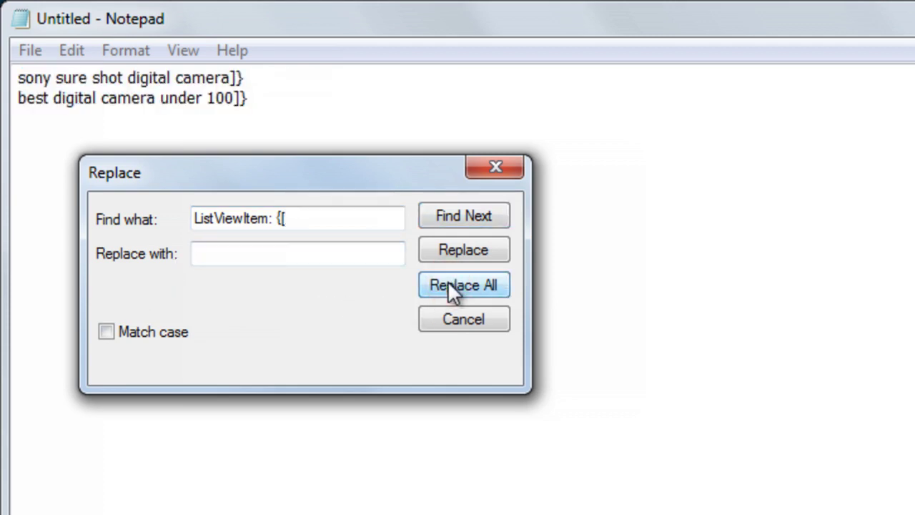
- Strip the trailing closing brackets from every line with Replace All
left_click_drag(230, 77, 248, 77)
right_click(236, 77)
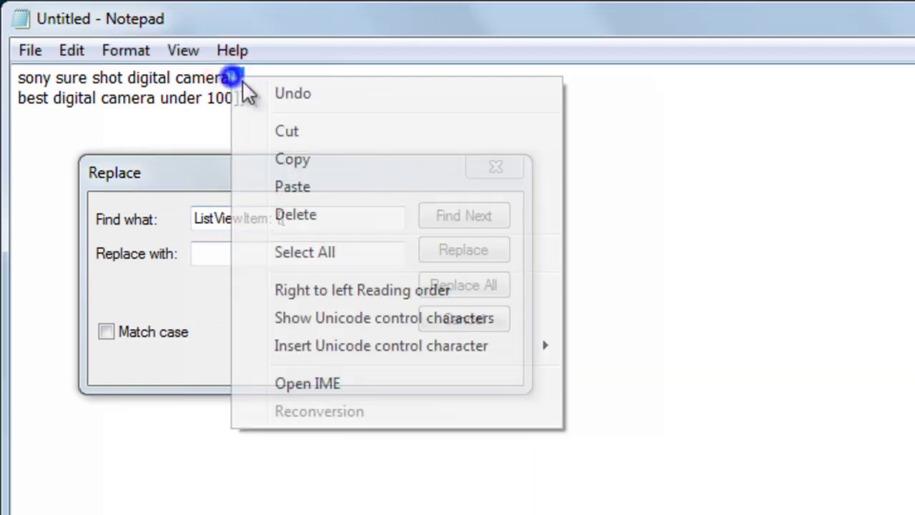
left_click(275, 160)
left_click(286, 218)
right_click(244, 215)
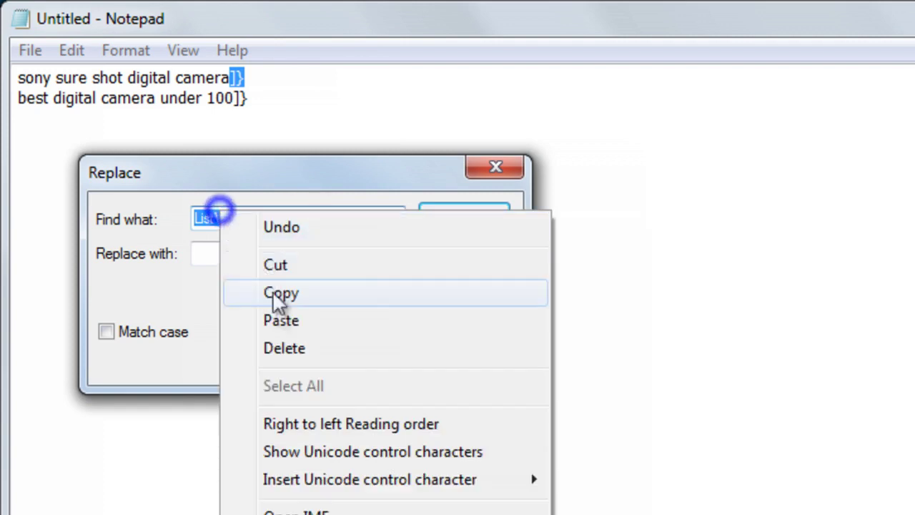
left_click(281, 321)
left_click(433, 286)
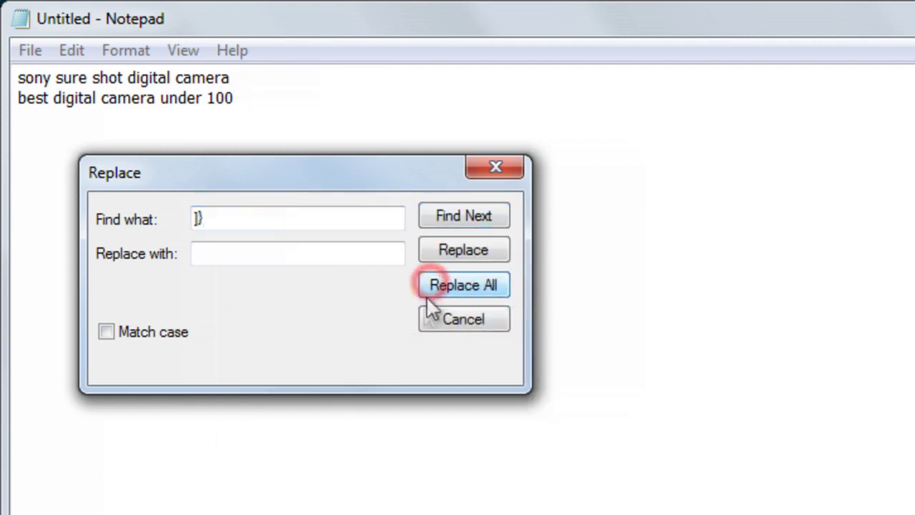
left_click(443, 323)
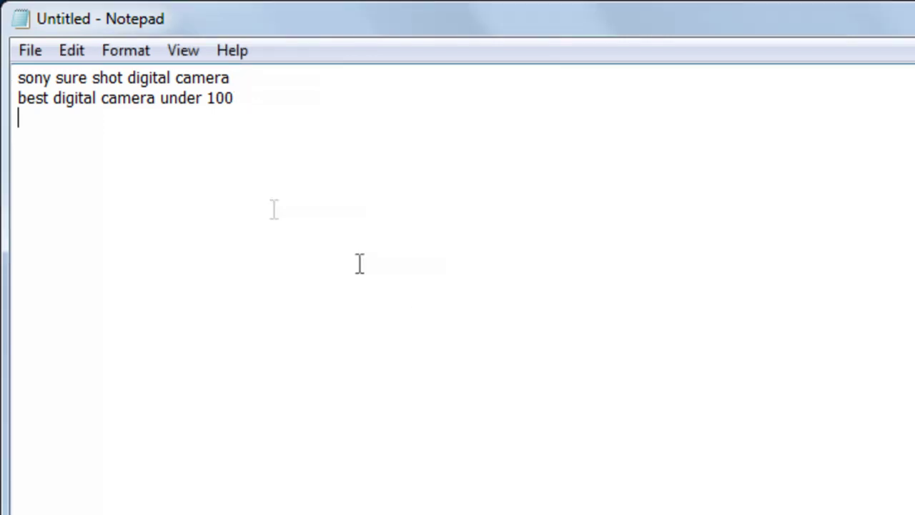
- Copy the two cleaned lines, 'sony sure shot digital camera' and 'best digital camera under 100'
left_click_drag(357, 262, 3, 54)
right_click(62, 91)
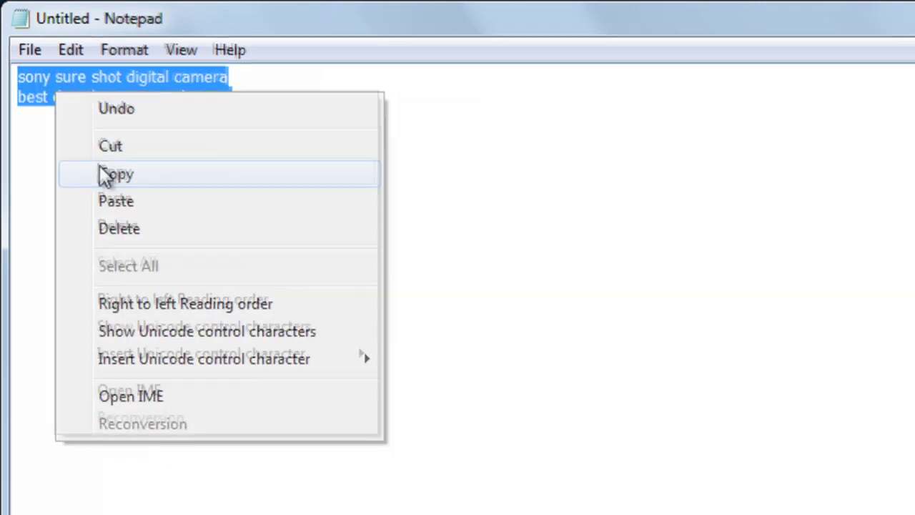
left_click(102, 175)
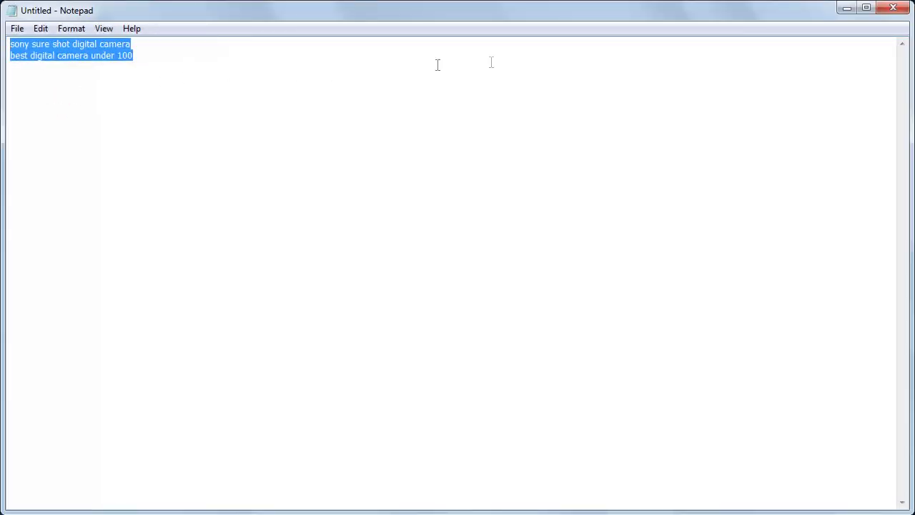
- Replace the Keyword Tool's phrase list with the two pasted keywords and run the search
left_click(846, 9)
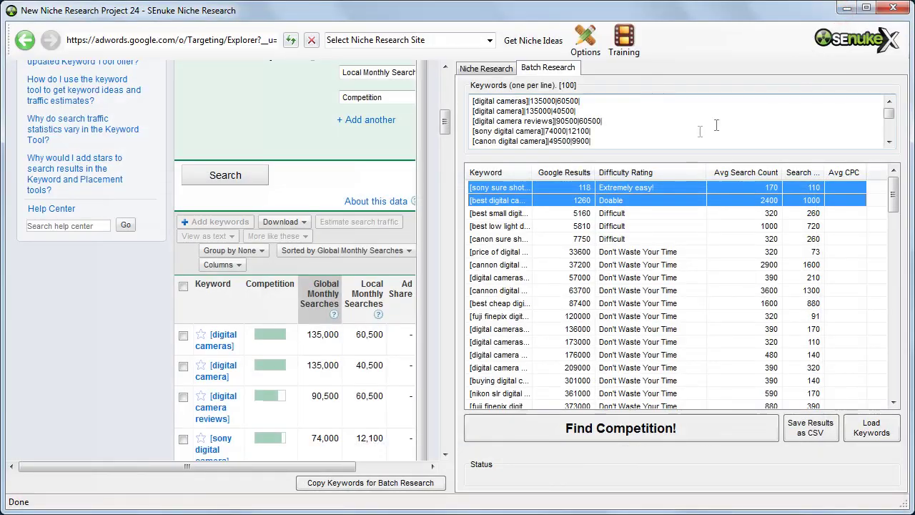
left_click_drag(452, 171, 791, 198)
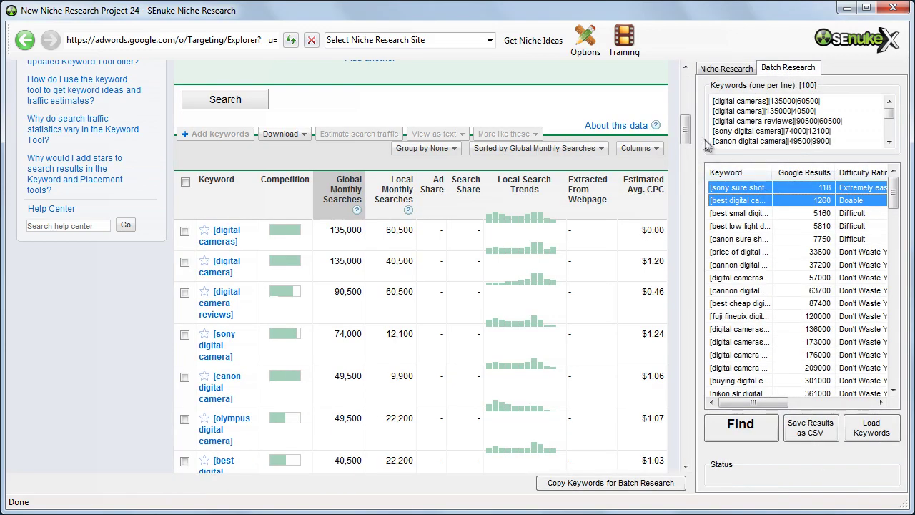
left_click_drag(686, 129, 687, 90)
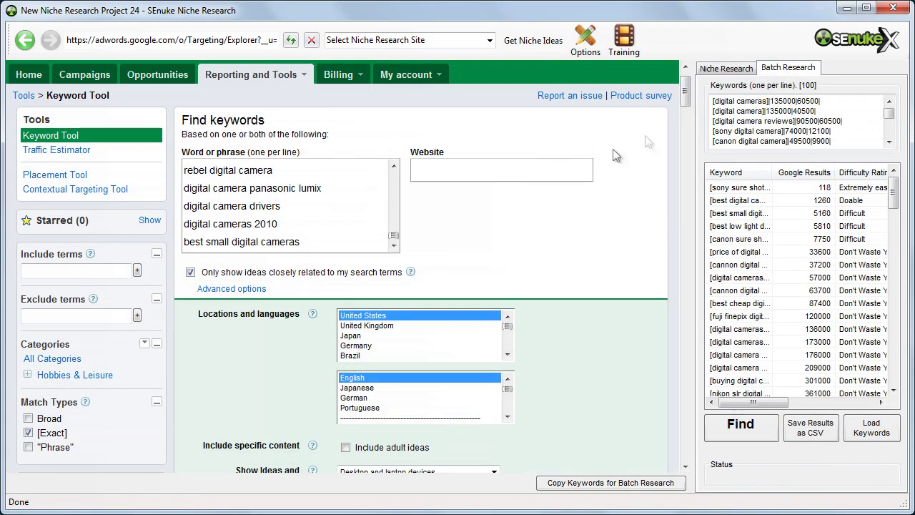
left_click(344, 171)
key("ctrl+a")
key("Delete")
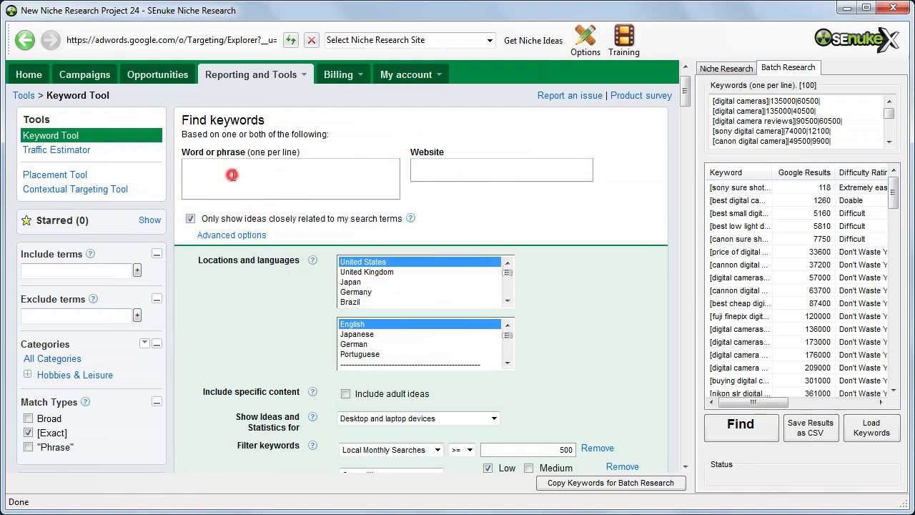
key("ctrl+v")
key("BackSpace")
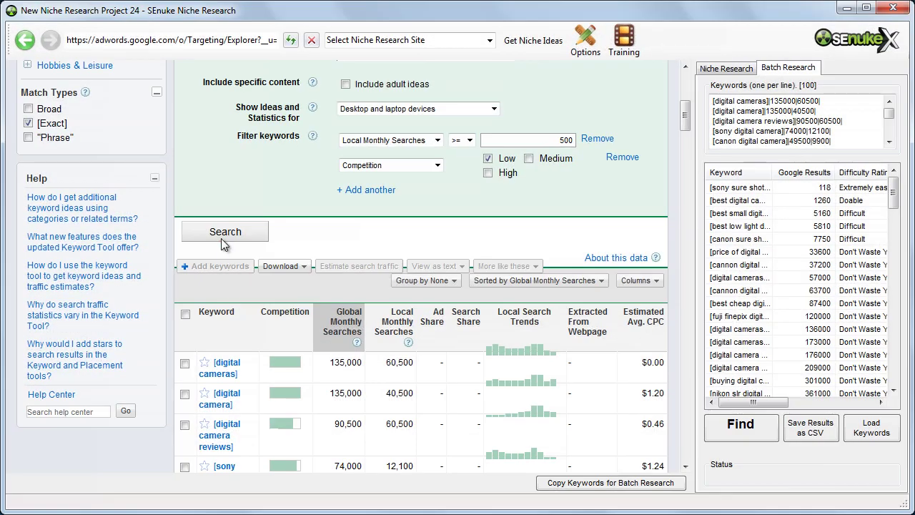
left_click(222, 238)
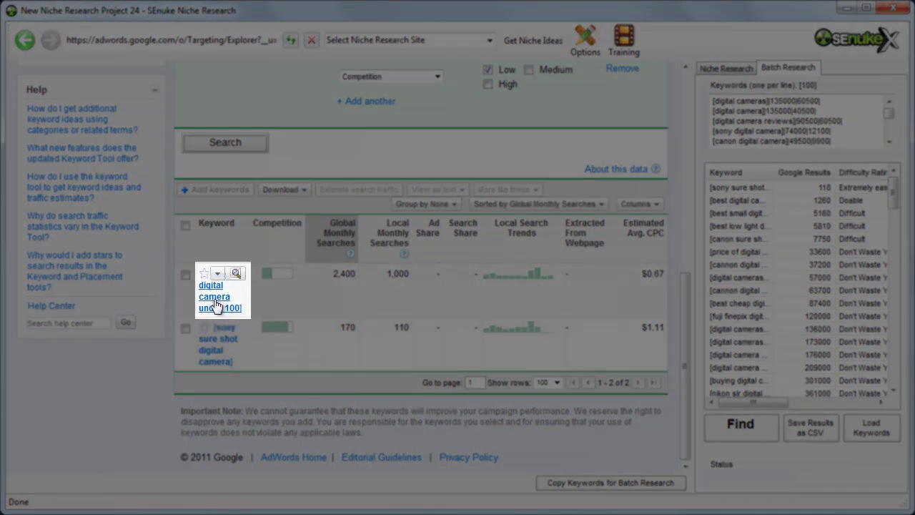
- Review the two results: 1,000 and 110 local monthly searches, CPCs $0.67 and $1.11
mouse_move(259, 338)
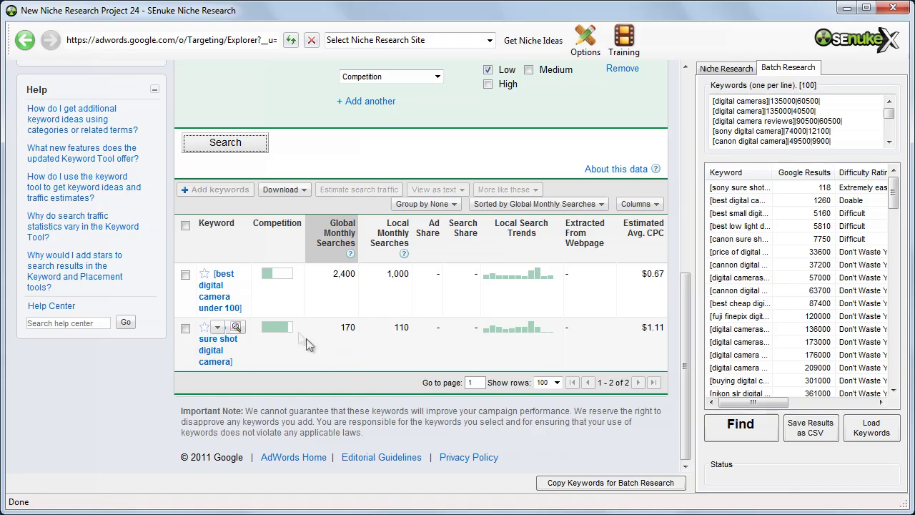
- Open Google results for 'best digital camera under 100' and show its Related searches
left_click(212, 300)
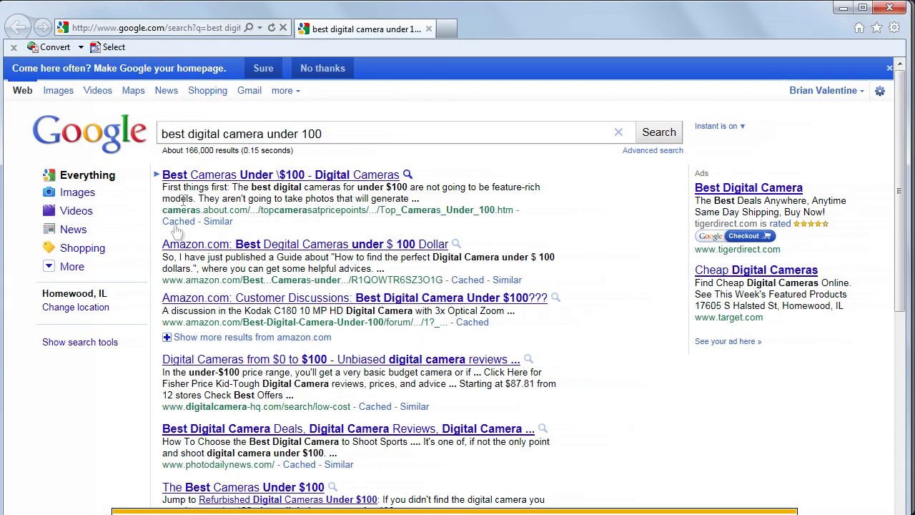
left_click(82, 342)
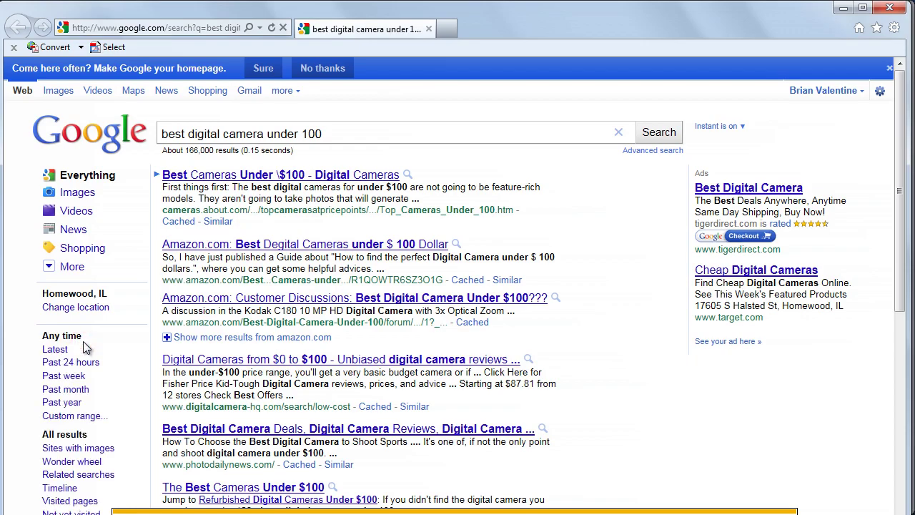
scroll(86, 347, "down", 4)
left_click(102, 257)
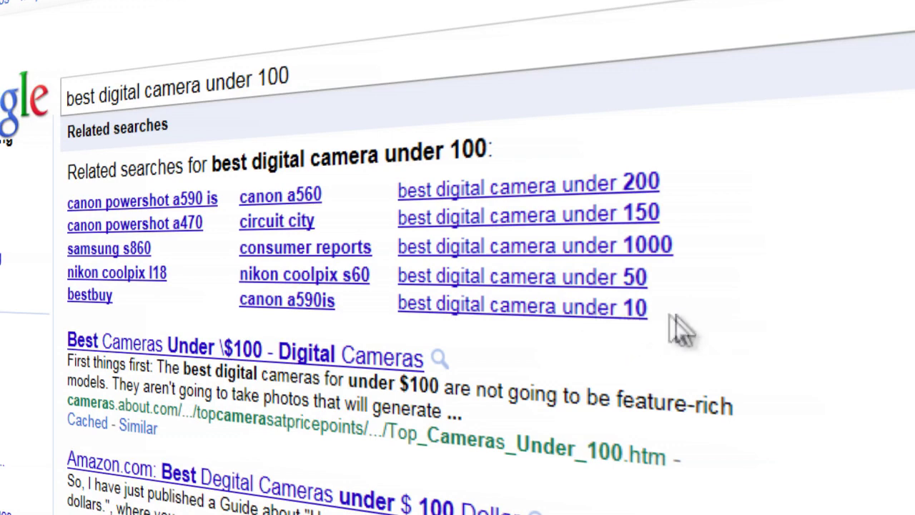
- Copy the five related 'best digital camera under …' searches
left_click_drag(688, 312, 440, 202)
right_click(440, 190)
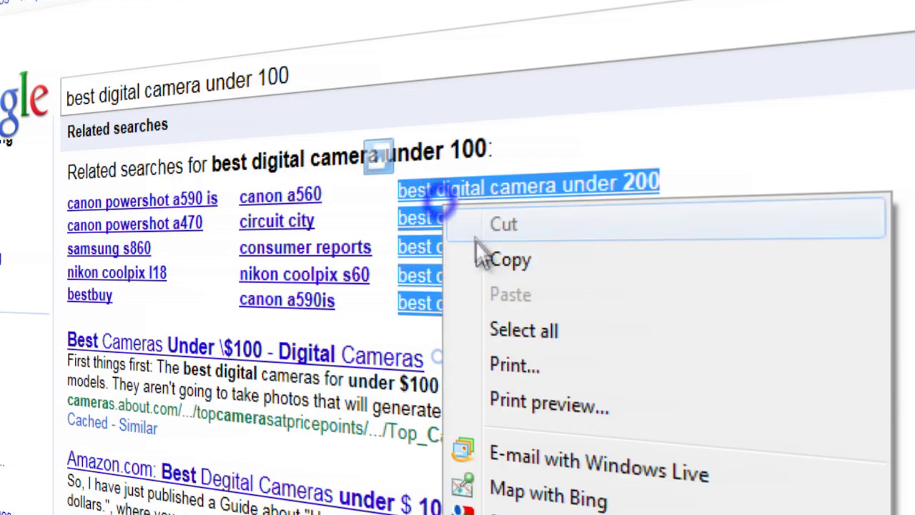
left_click(497, 261)
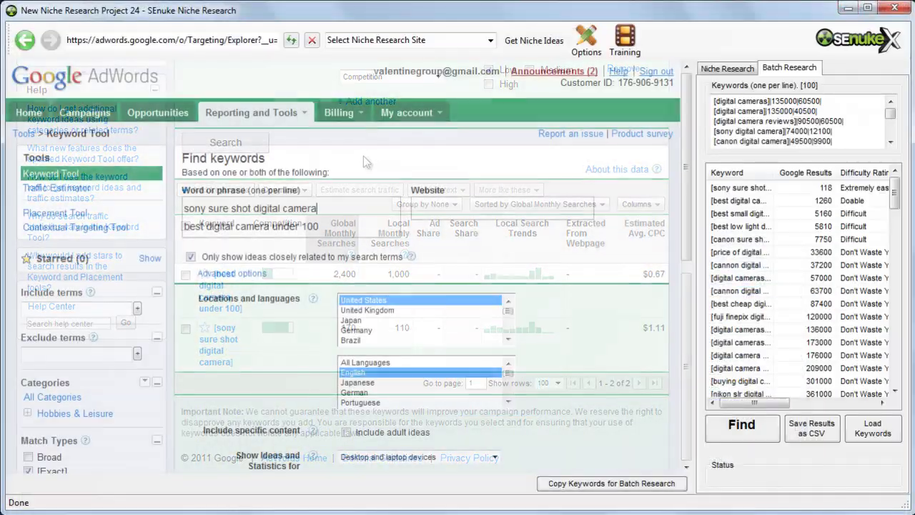
- Search the five pasted 'best digital camera under …' keywords, finding under 200 leading at 4,400
left_click(330, 215)
key("ctrl+a")
key("ctrl+v")
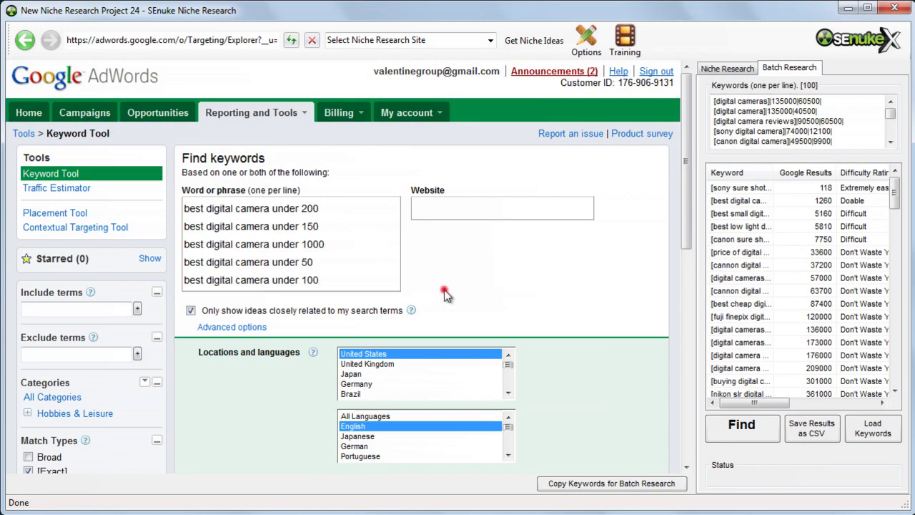
scroll(286, 339, "down", 5)
left_click(246, 327)
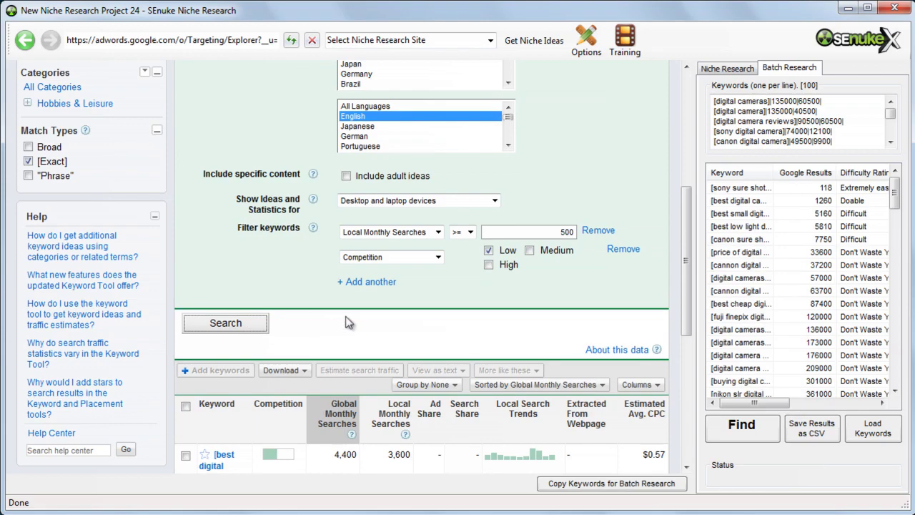
scroll(348, 319, "down", 4)
scroll(347, 316, "down", 1)
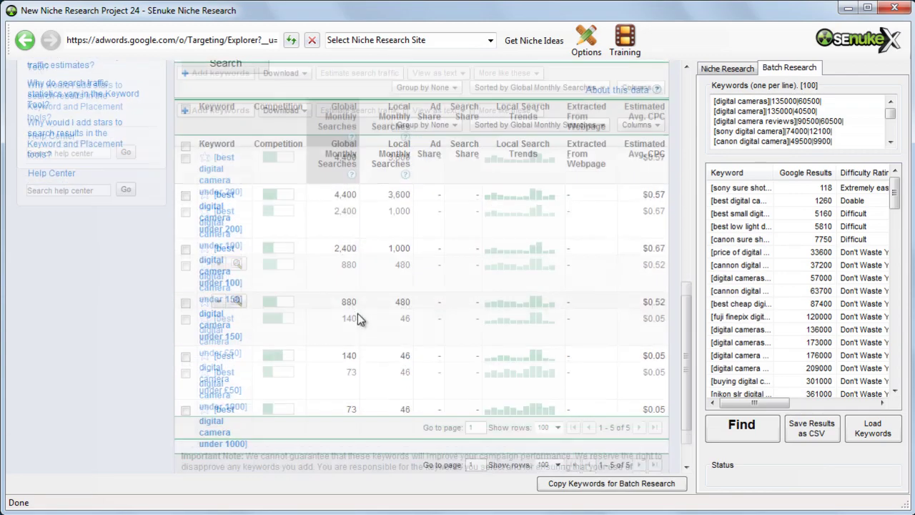
scroll(372, 311, "up", 1)
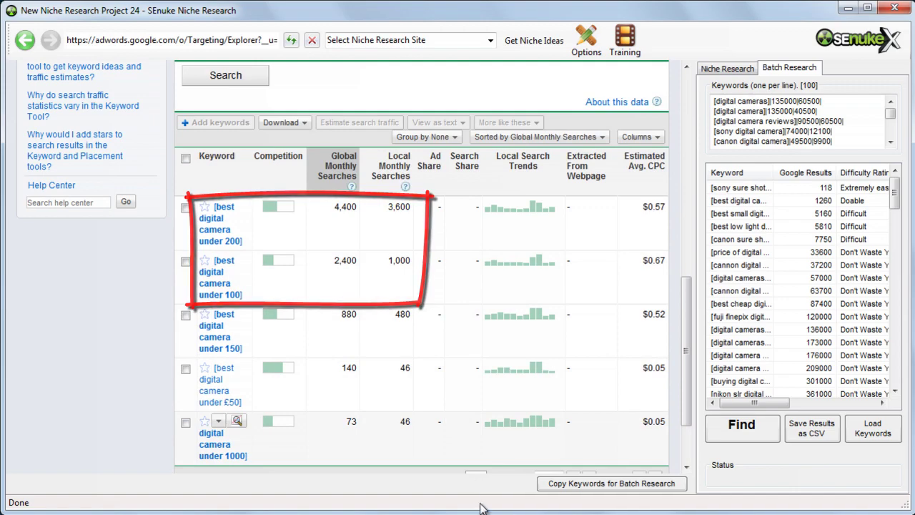
left_click(211, 233)
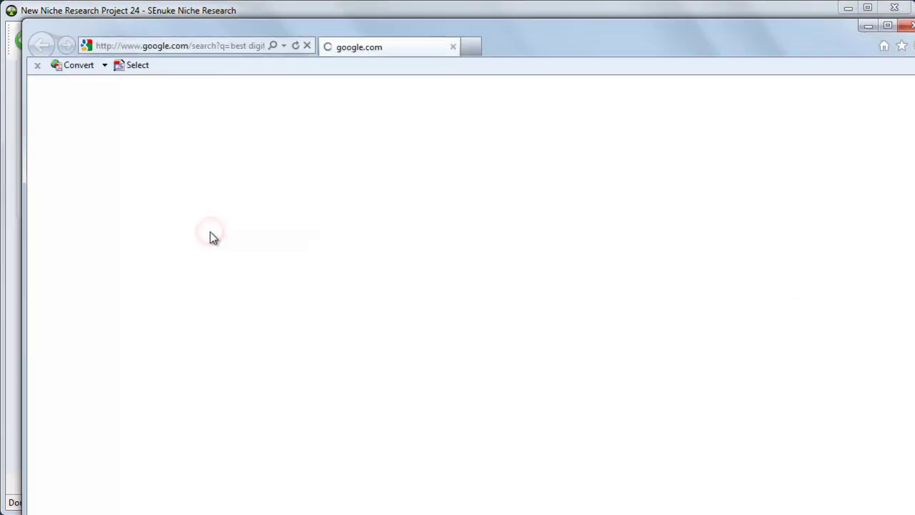
- Copy 'best digital camera under 200' from Google's search box and minimize the browser
left_click_drag(359, 152, 202, 141)
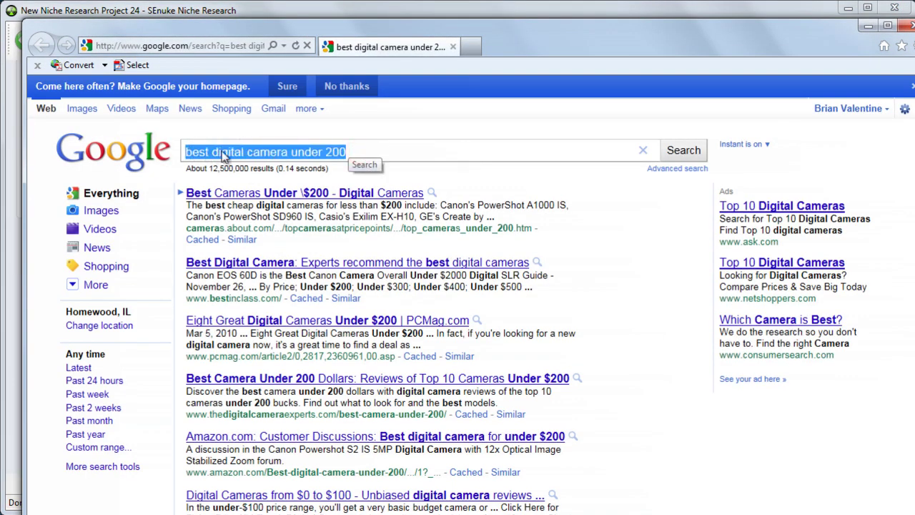
right_click(222, 153)
left_click(279, 199)
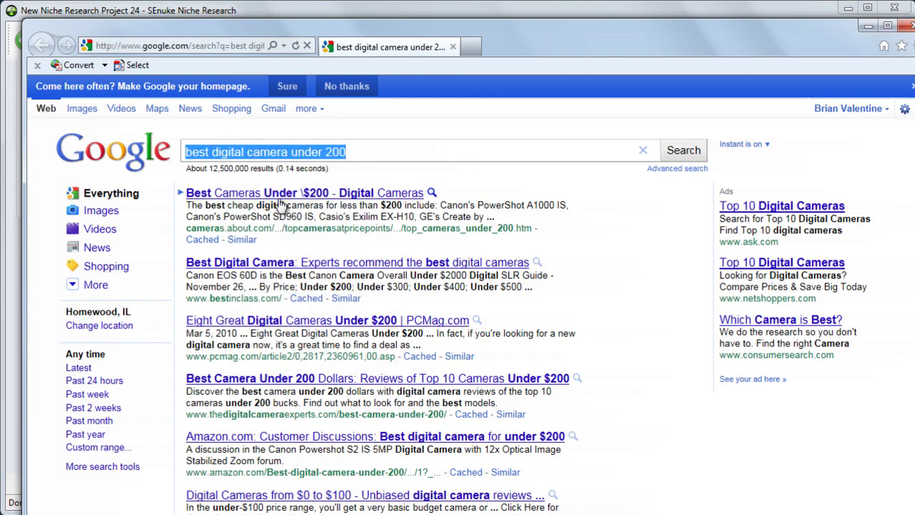
left_click(867, 27)
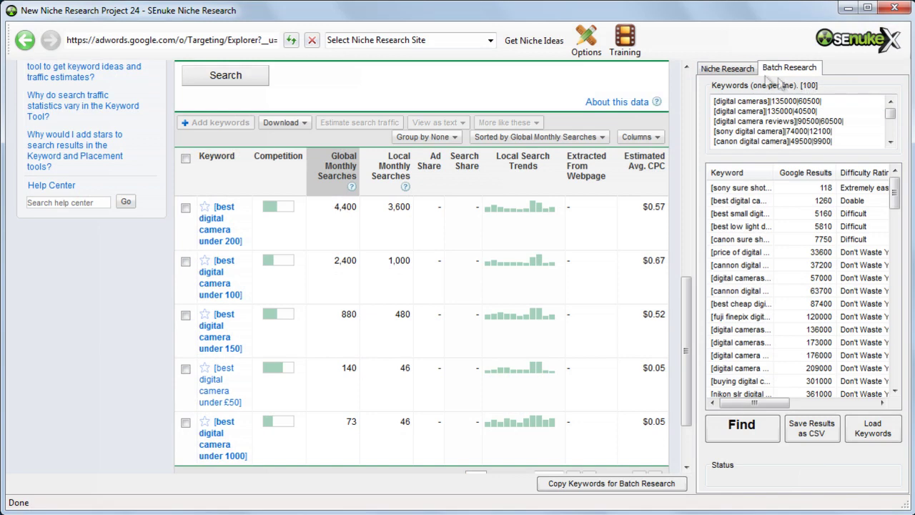
left_click(727, 68)
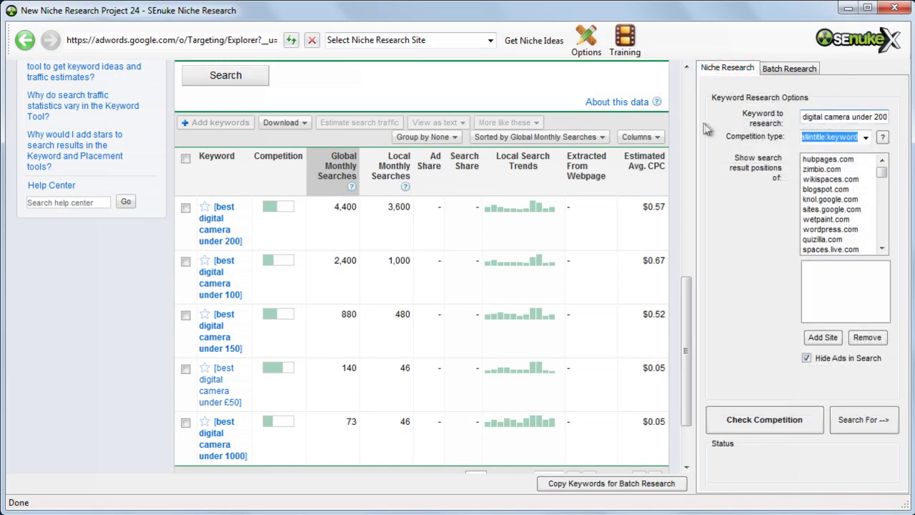
- Check competition using intitle:"keyword" inanchor:"keyword", returning only 6 competing pages
left_click_drag(696, 123, 556, 122)
left_click(866, 138)
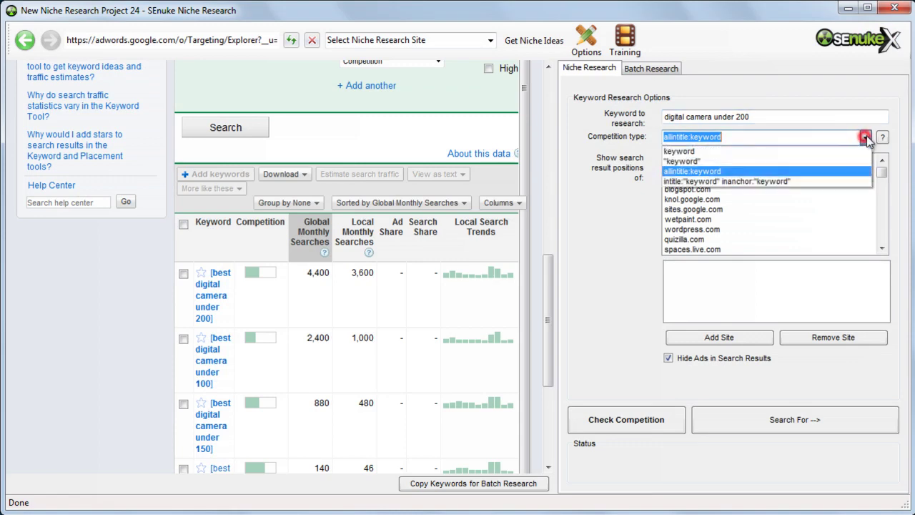
left_click(822, 177)
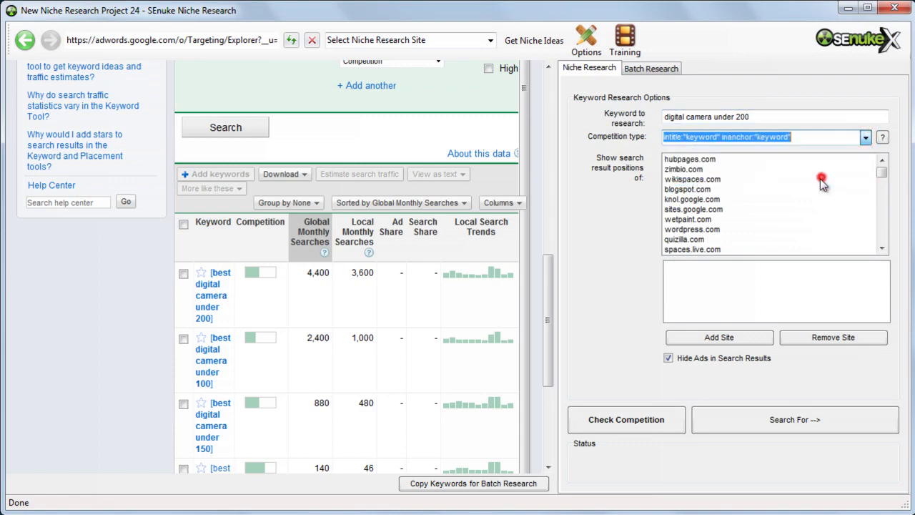
left_click(649, 419)
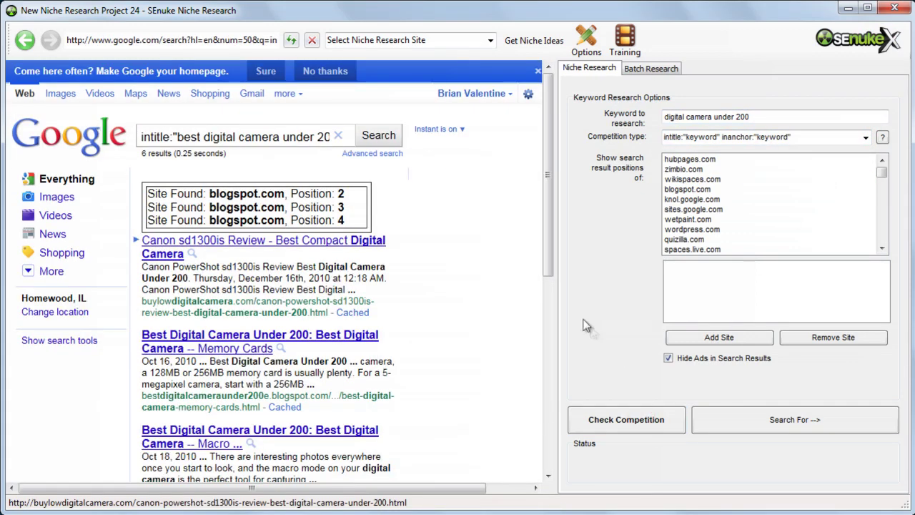
left_click_drag(549, 269, 550, 386)
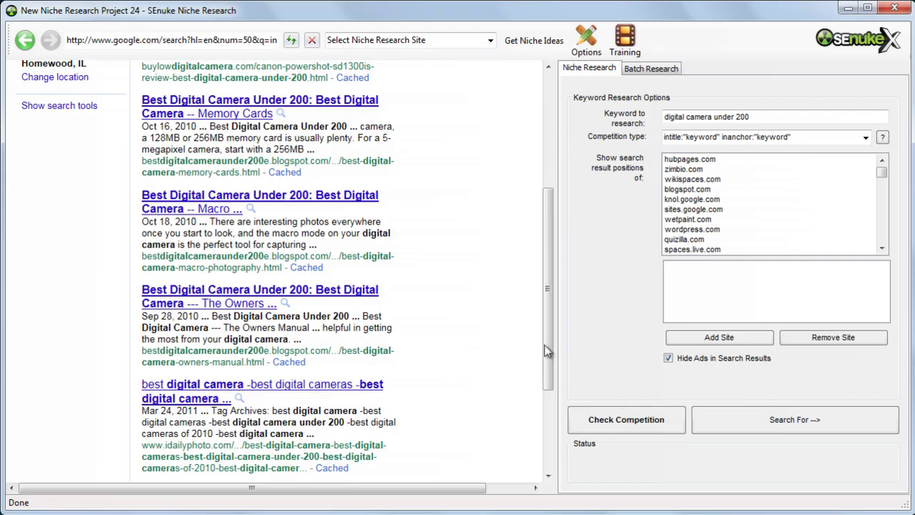
left_click_drag(545, 339, 530, 397)
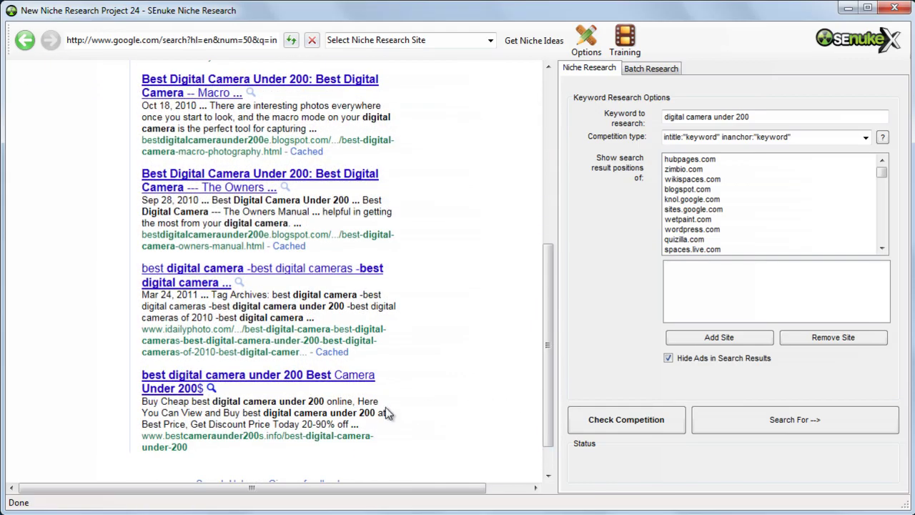